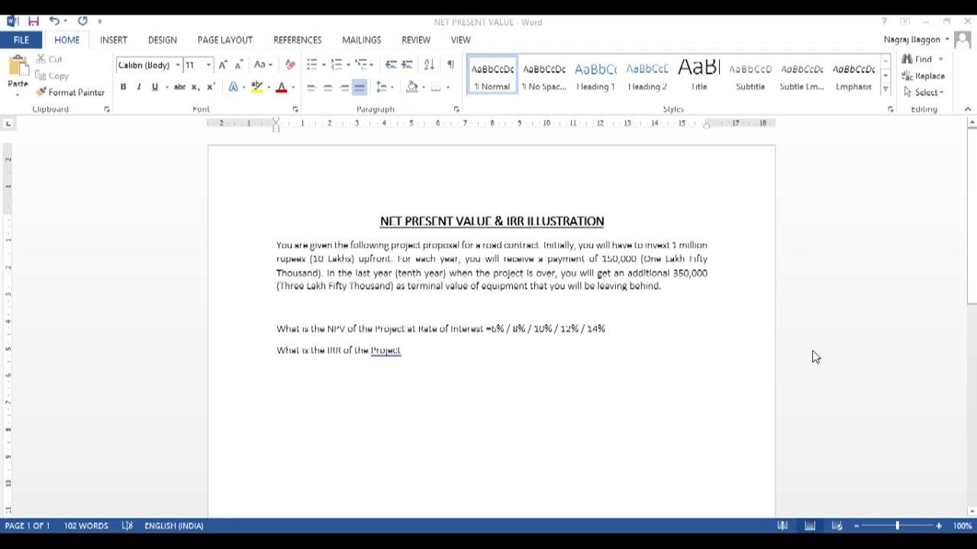
- Type a 'Year' header in C3, then fill years 0 to 10 down C4:C14
{"action": "key", "text": "alt+Tab"}
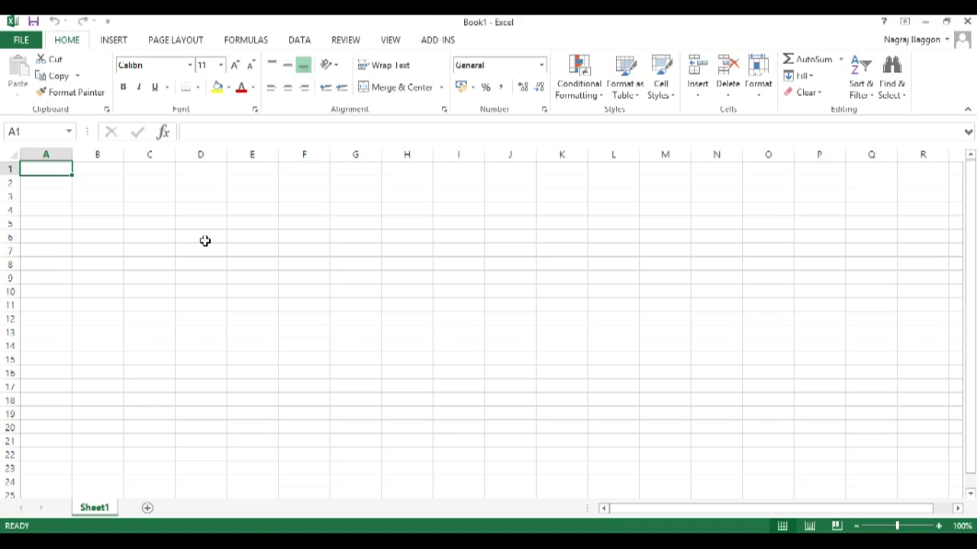
{"action": "key", "text": "Right"}
{"action": "key", "text": "Right"}
{"action": "key", "text": "Down"}
{"action": "key", "text": "Down"}
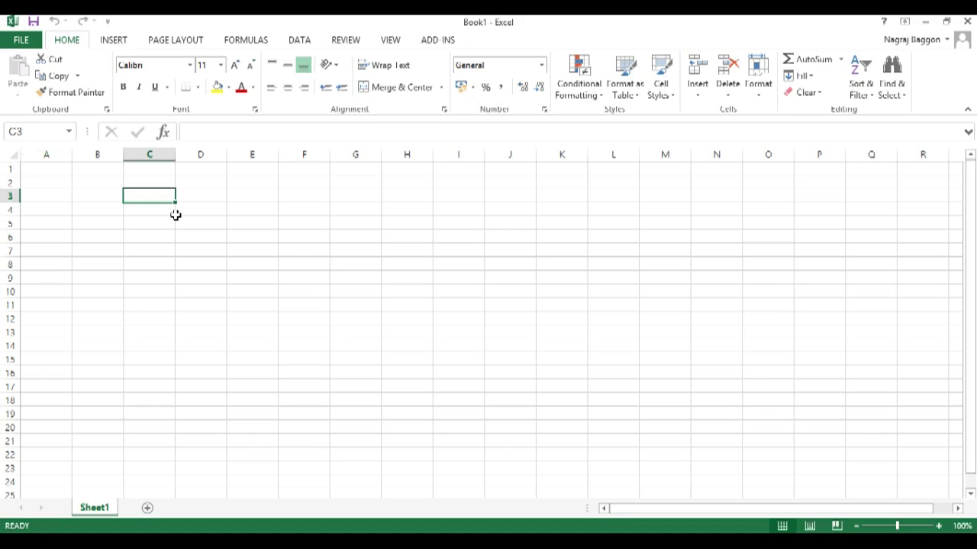
{"action": "type", "text": "Year"}
{"action": "key", "text": "Return"}
{"action": "type", "text": "0"}
{"action": "key", "text": "Return"}
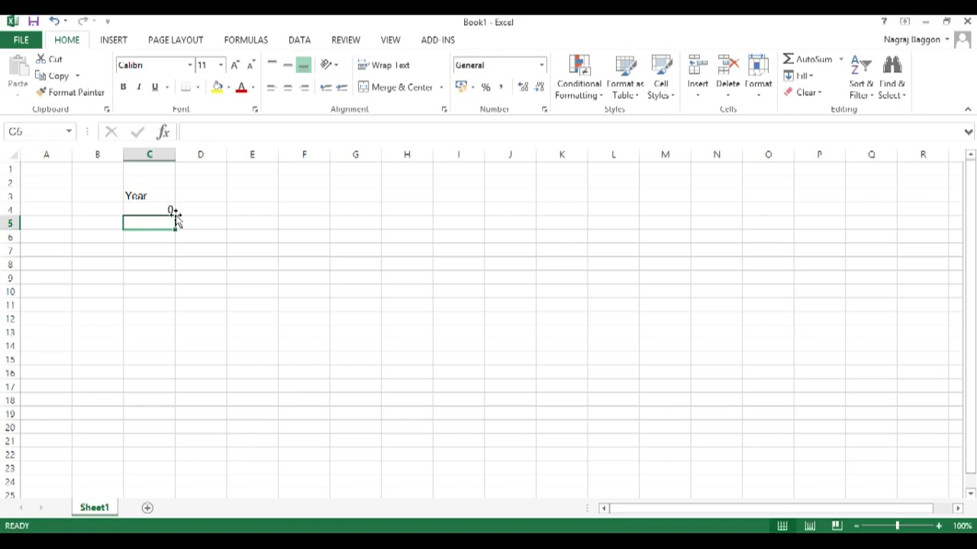
{"action": "left_click", "coordinate": [171, 210]}
{"action": "left_click_drag", "start_coordinate": [175, 216], "coordinate": [163, 346]}
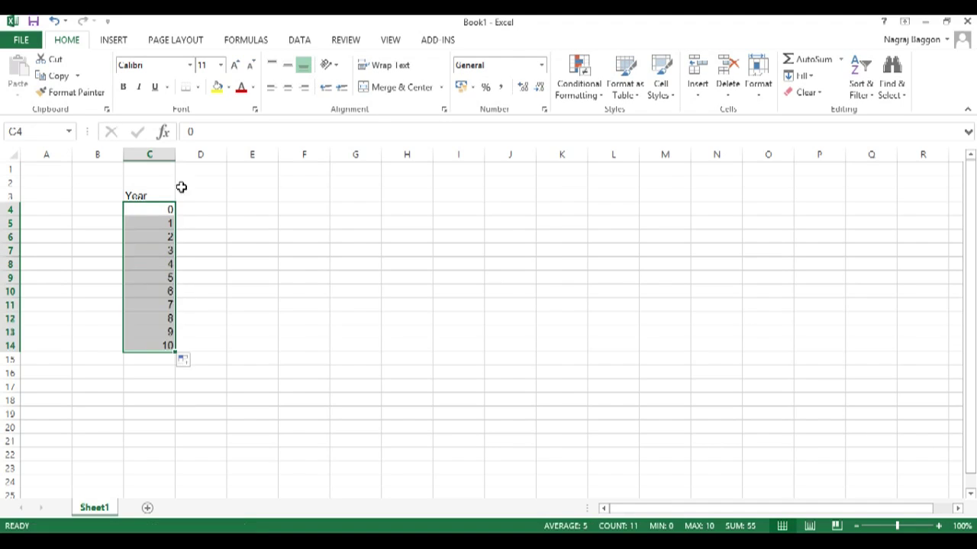
- Enter =-1000000 in D4 and 150000 in D5 for Year 1
{"action": "left_click", "coordinate": [186, 211]}
{"action": "type", "text": "="}
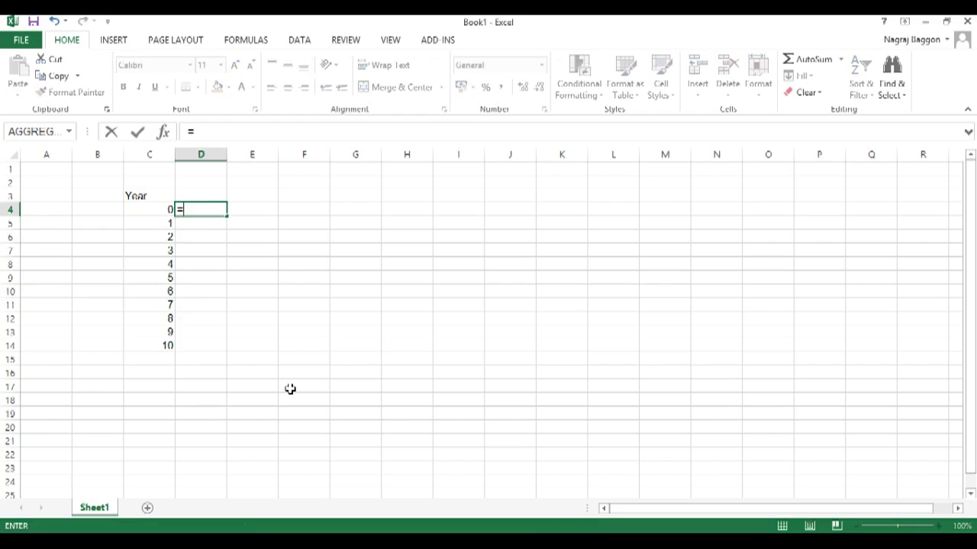
{"action": "type", "text": "-1000000"}
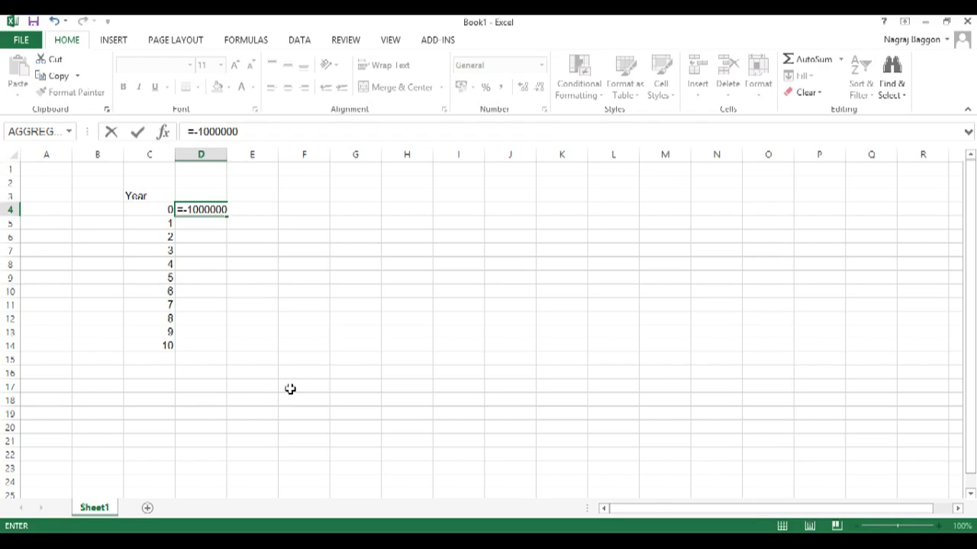
{"action": "key", "text": "Return"}
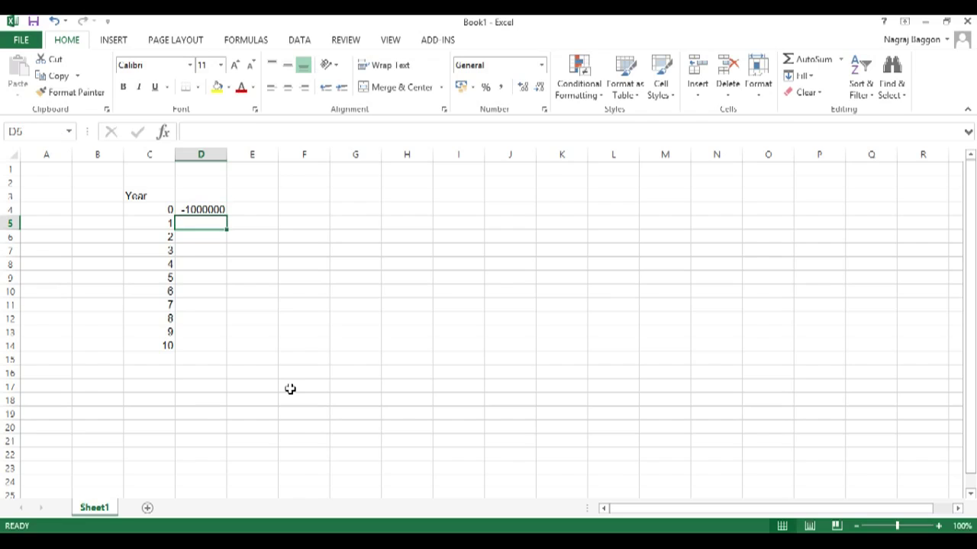
{"action": "type", "text": "150000"}
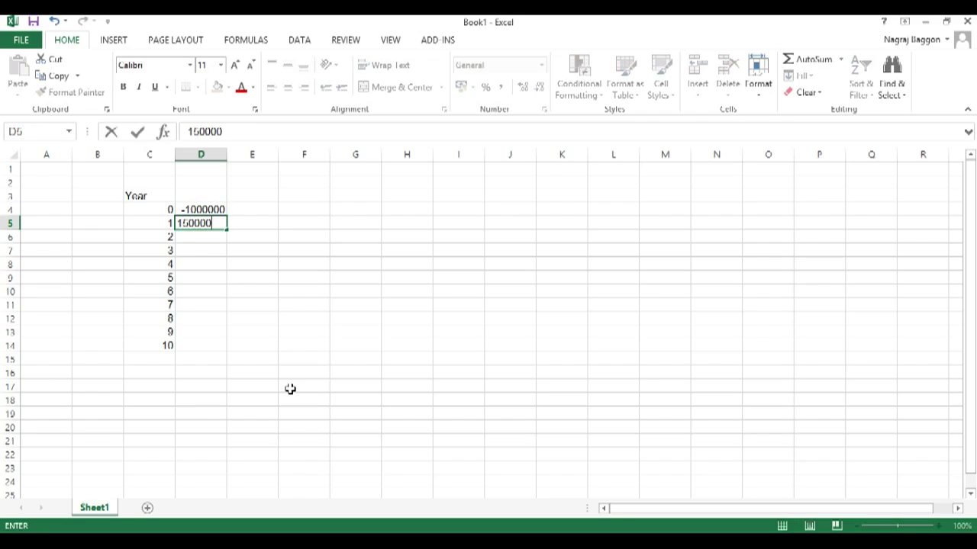
{"action": "key", "text": "Return"}
- Copy the 150000 payment into D6:D13 for Years 2 through 9
{"action": "key", "text": "Up"}
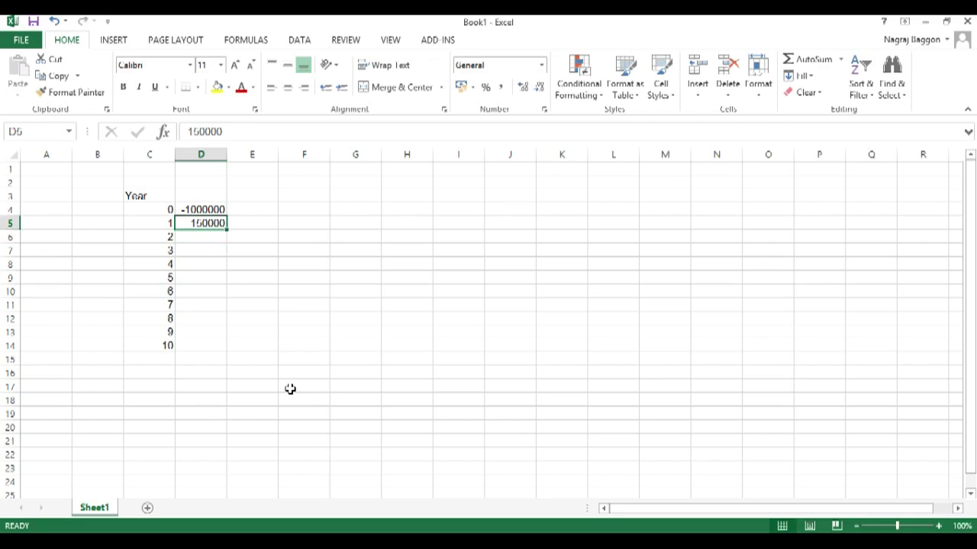
{"action": "key", "text": "ctrl+c"}
{"action": "key", "text": "Down"}
{"action": "key", "text": "shift+Down"}
{"action": "key", "text": "shift+Down"}
{"action": "key", "text": "shift+Down"}
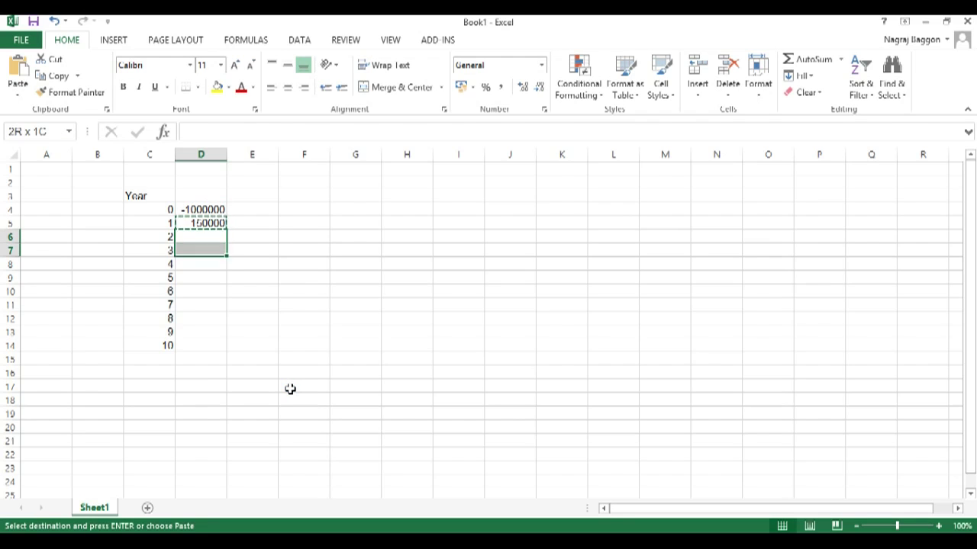
{"action": "key", "text": "shift+Down"}
{"action": "key", "text": "shift+Down"}
{"action": "key", "text": "shift+Down"}
{"action": "key", "text": "shift+Down"}
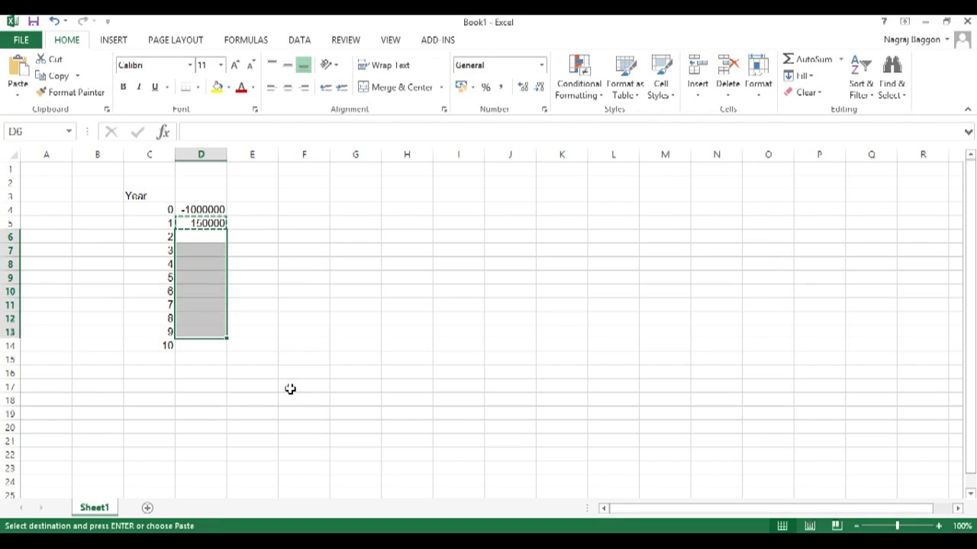
{"action": "key", "text": "ctrl+v"}
- Enter =150000+350000 in D14 for Year 10, then check the figures against the proposal
{"action": "key", "text": "Down"}
{"action": "key", "text": "Down"}
{"action": "key", "text": "Down"}
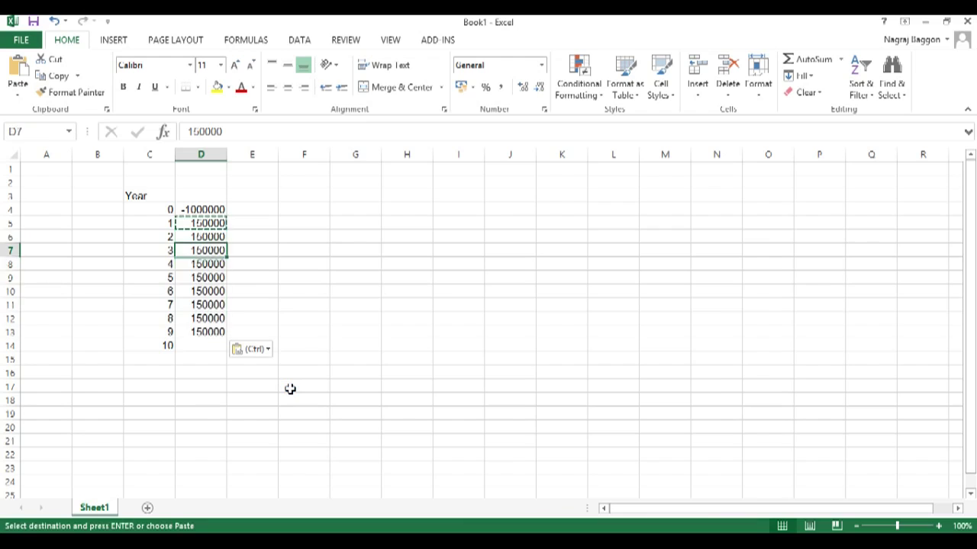
{"action": "key", "text": "Down"}
{"action": "key", "text": "Down"}
{"action": "key", "text": "Down"}
{"action": "key", "text": "Down"}
{"action": "key", "text": "Down"}
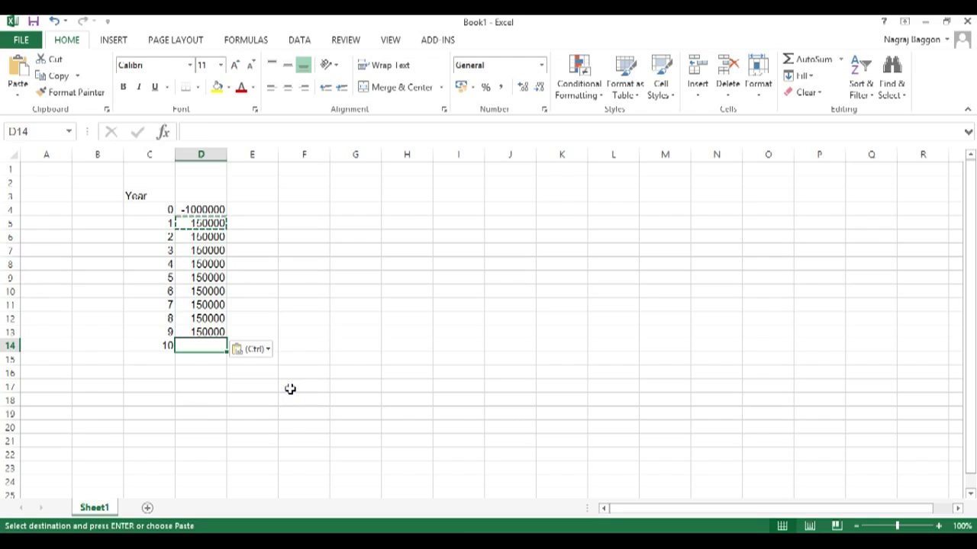
{"action": "type", "text": "=150000"}
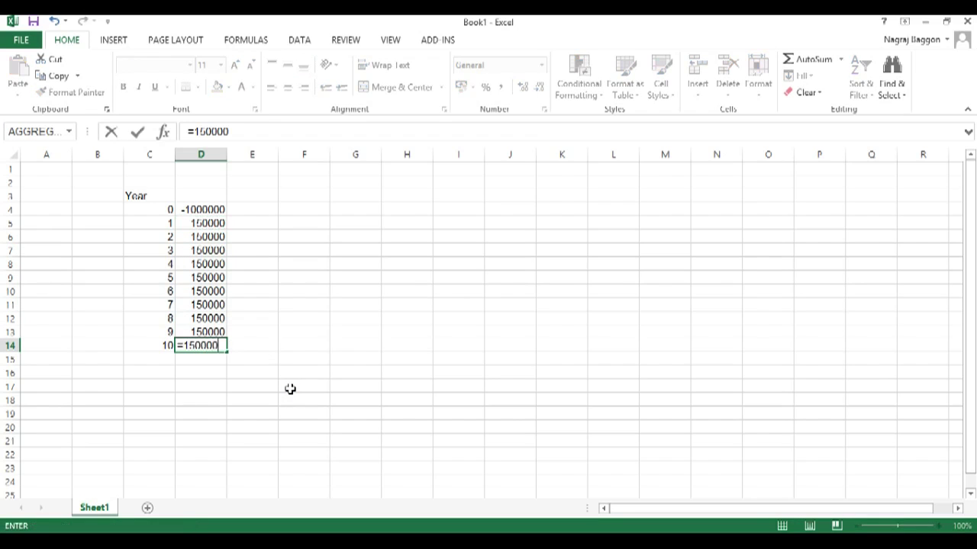
{"action": "type", "text": "+350000"}
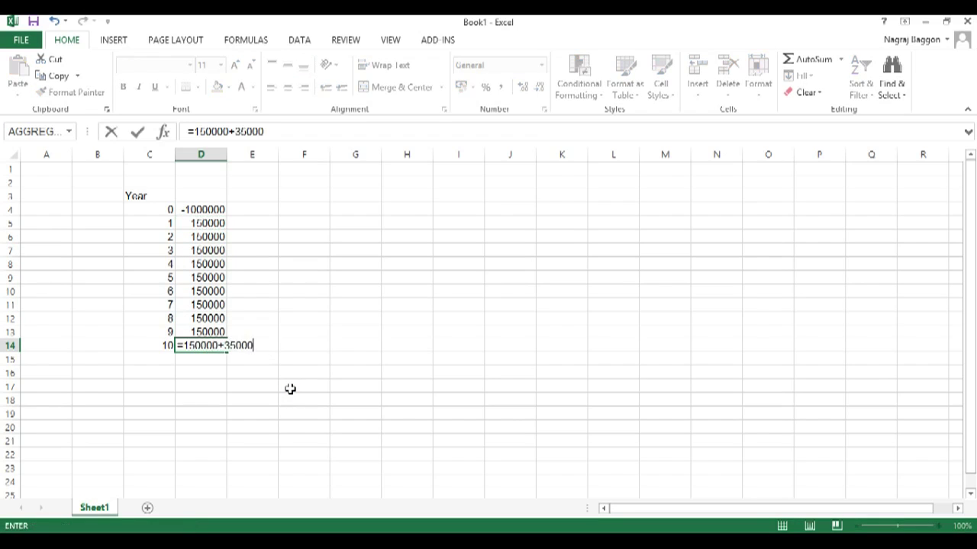
{"action": "key", "text": "Return"}
{"action": "key", "text": "Up"}
{"action": "key", "text": "alt+Tab"}
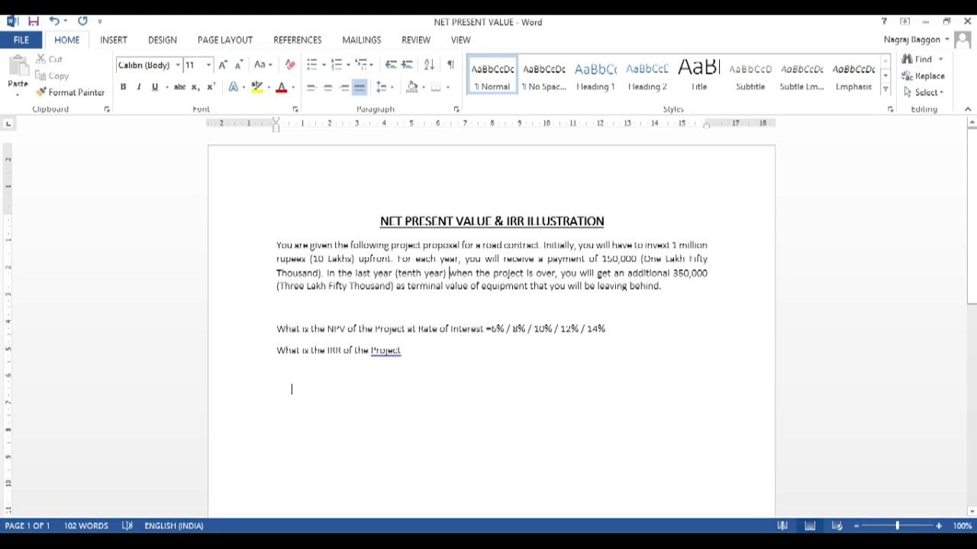
{"action": "key", "text": "alt+Tab"}
{"action": "key", "text": "Down"}
{"action": "key", "text": "Left"}
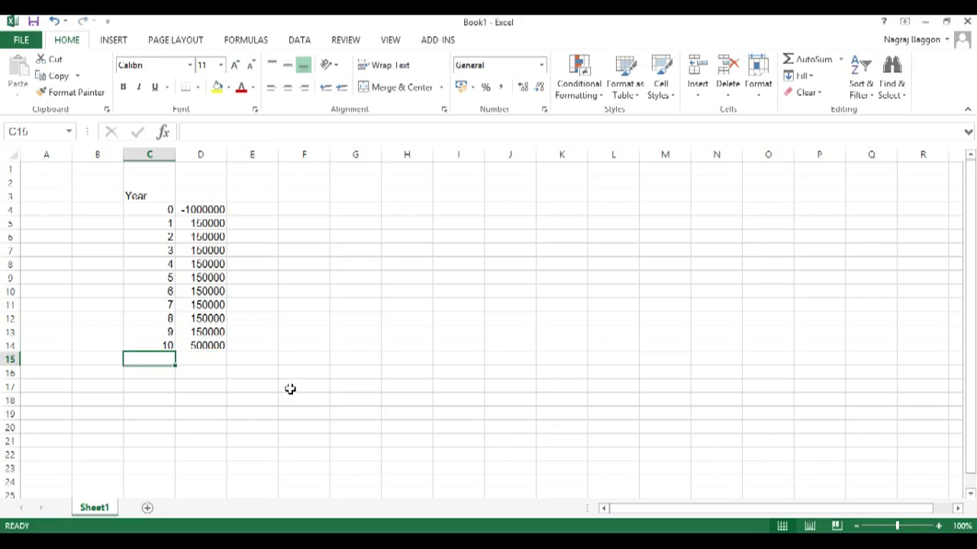
- Label C16 as 'NPV' and C17 as 'IRR'
{"action": "key", "text": "Down"}
{"action": "type", "text": "npv"}
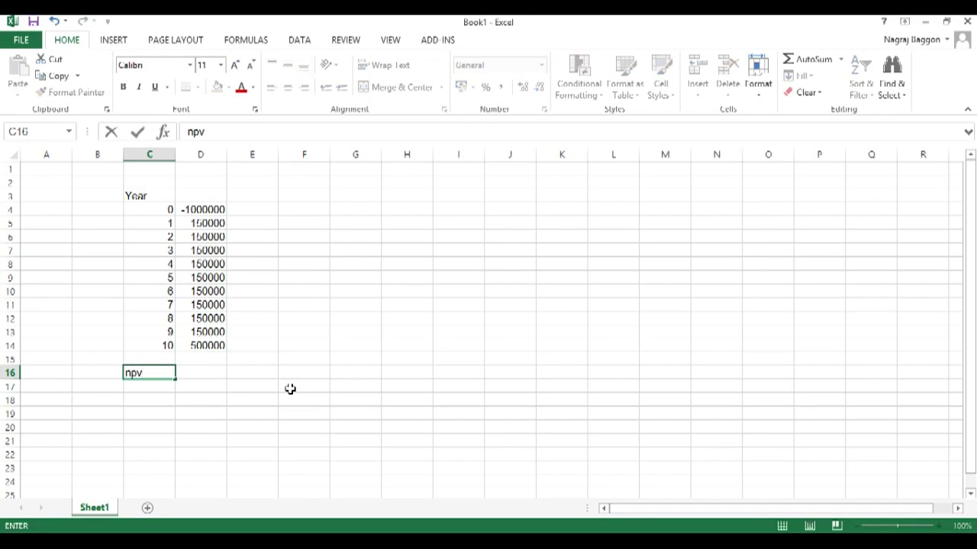
{"action": "key", "text": "Escape"}
{"action": "type", "text": "NPV"}
{"action": "key", "text": "Return"}
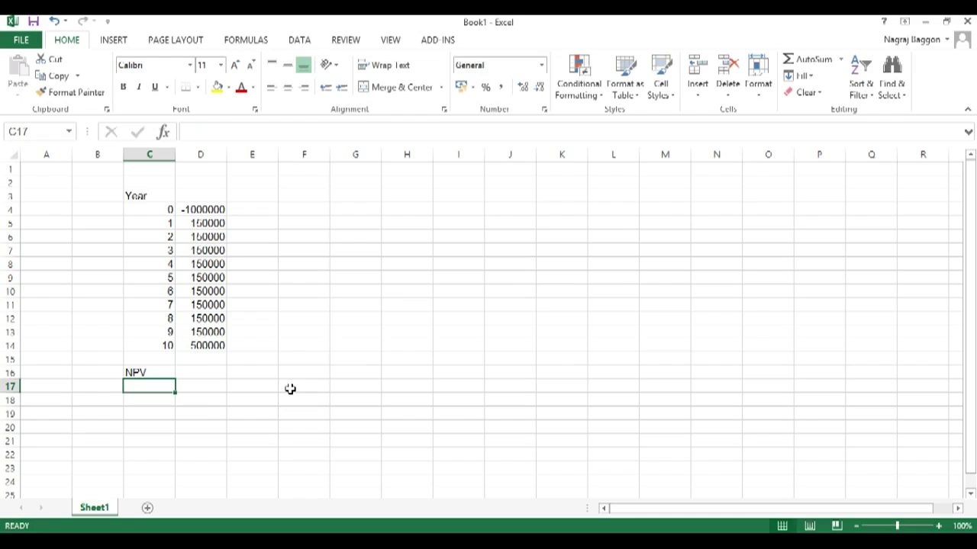
{"action": "type", "text": "IRR"}
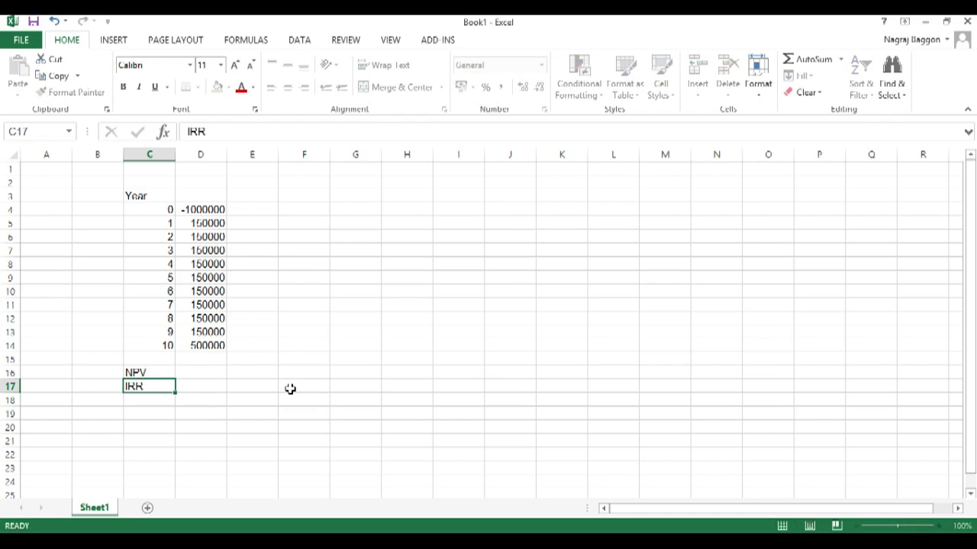
{"action": "key", "text": "Return"}
- Enter =NPV(6%,D4:D14) in D16, giving ₹2,82,501.16
{"action": "key", "text": "Up"}
{"action": "key", "text": "Right"}
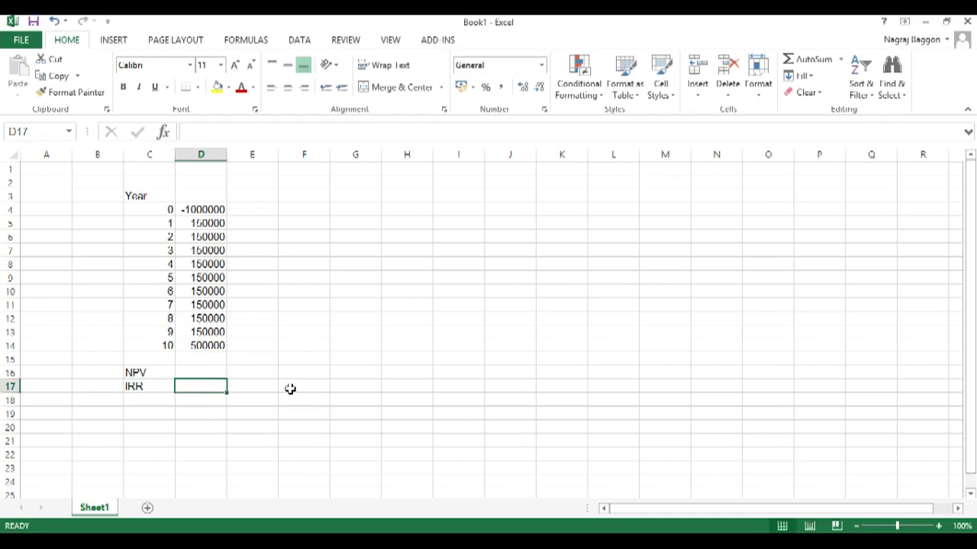
{"action": "key", "text": "Up"}
{"action": "type", "text": "=npv("}
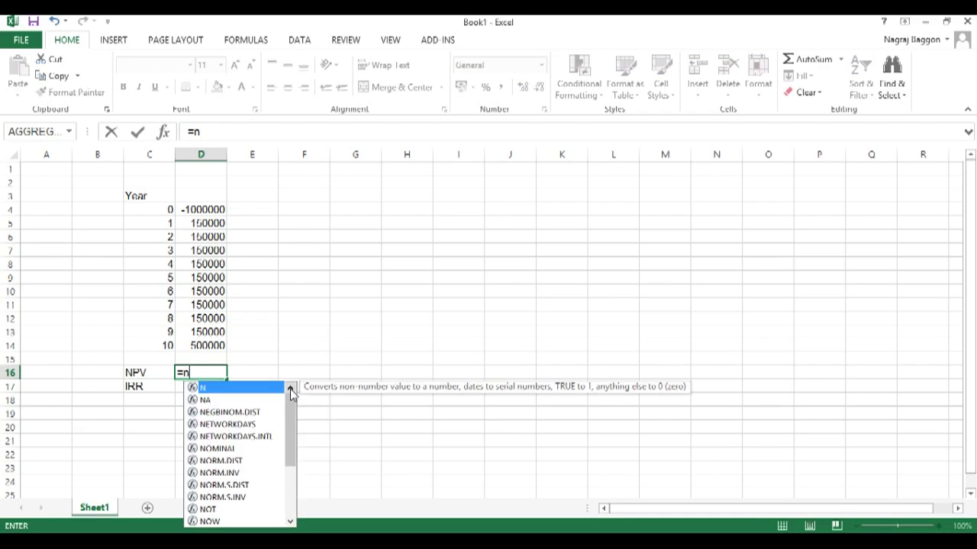
{"action": "key", "text": "Up"}
{"action": "key", "text": "Up"}
{"action": "key", "text": "Up"}
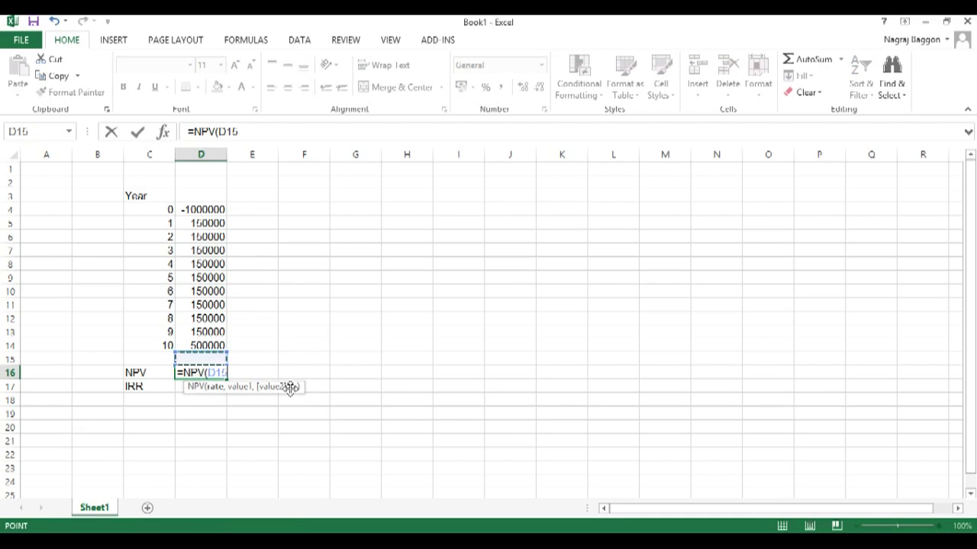
{"action": "key", "text": "Down"}
{"action": "key", "text": "Down"}
{"action": "key", "text": "Down"}
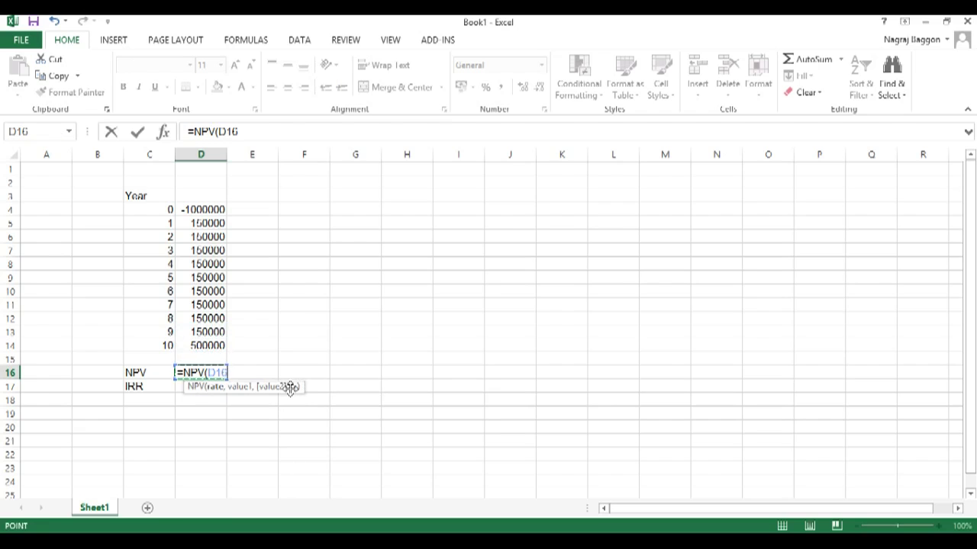
{"action": "key", "text": "Escape"}
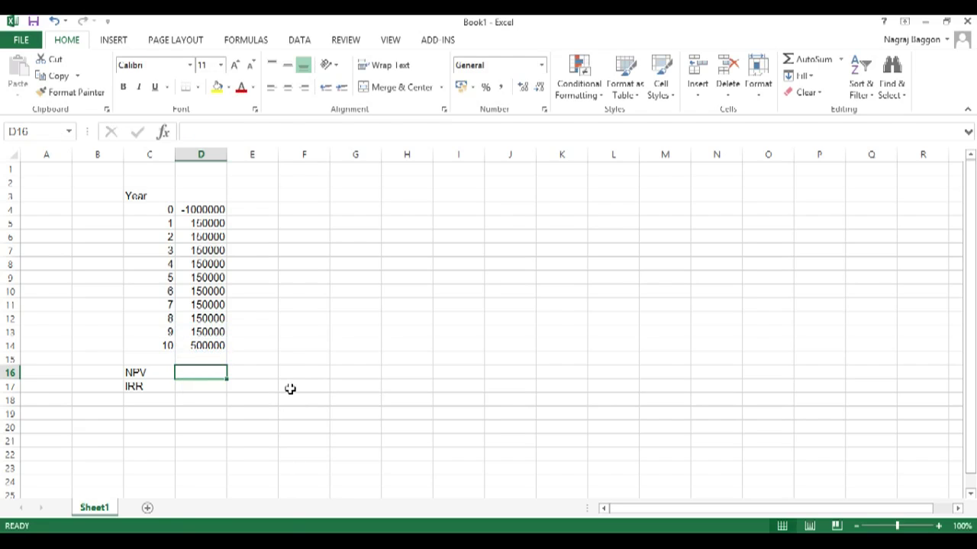
{"action": "type", "text": "=npv"}
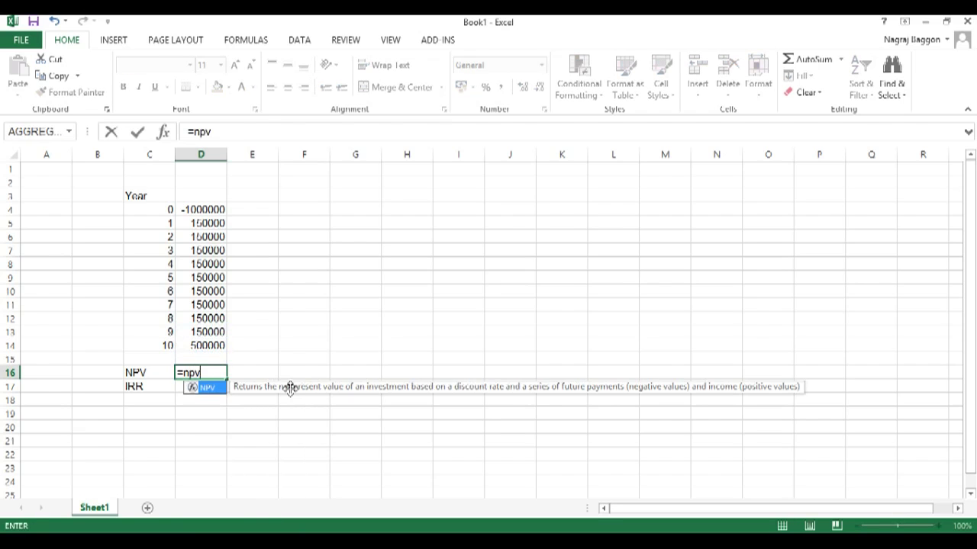
{"action": "key", "text": "Tab"}
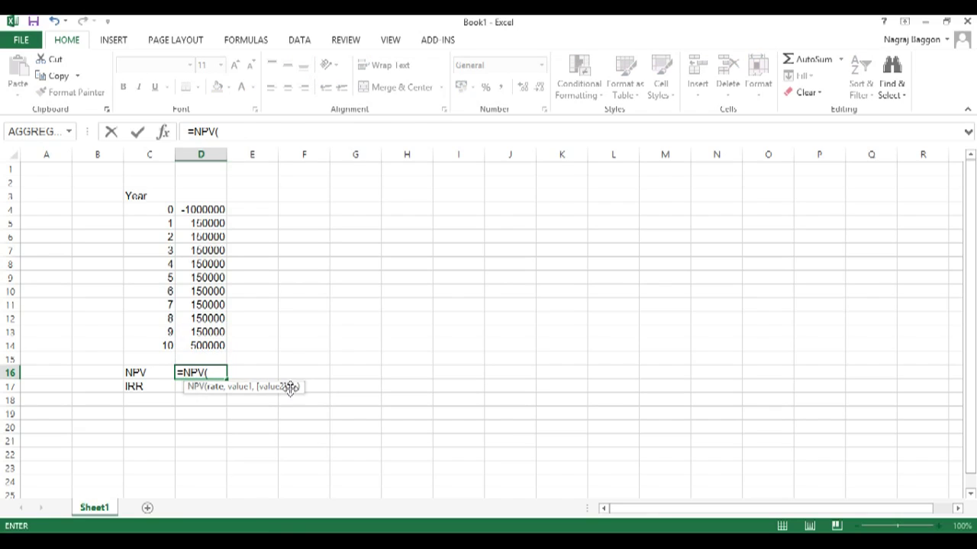
{"action": "type", "text": "6%,"}
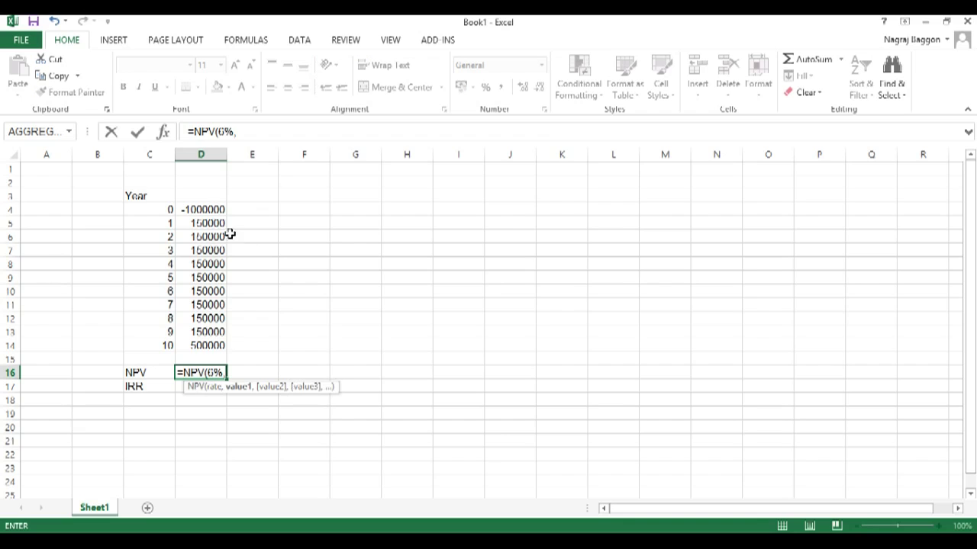
{"action": "left_click_drag", "start_coordinate": [212, 209], "coordinate": [199, 342]}
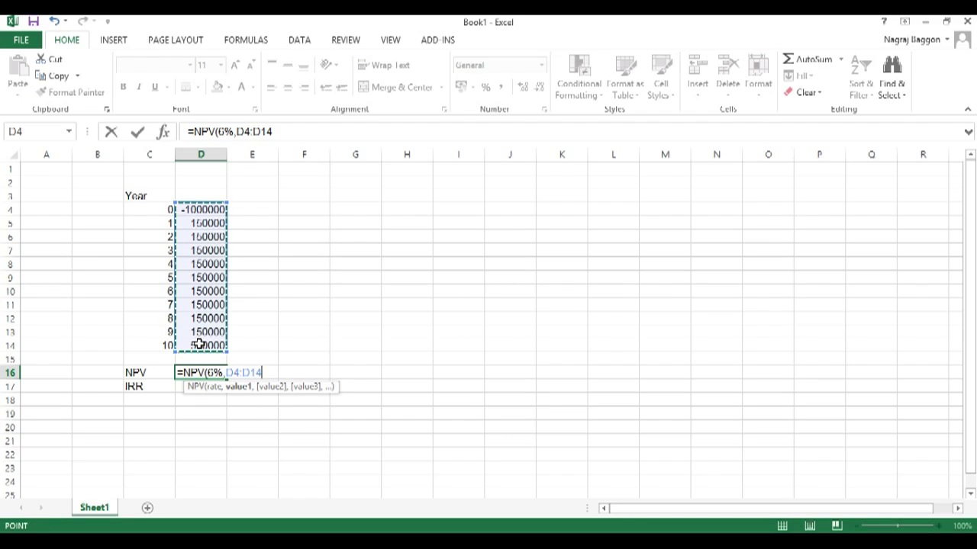
{"action": "type", "text": ")"}
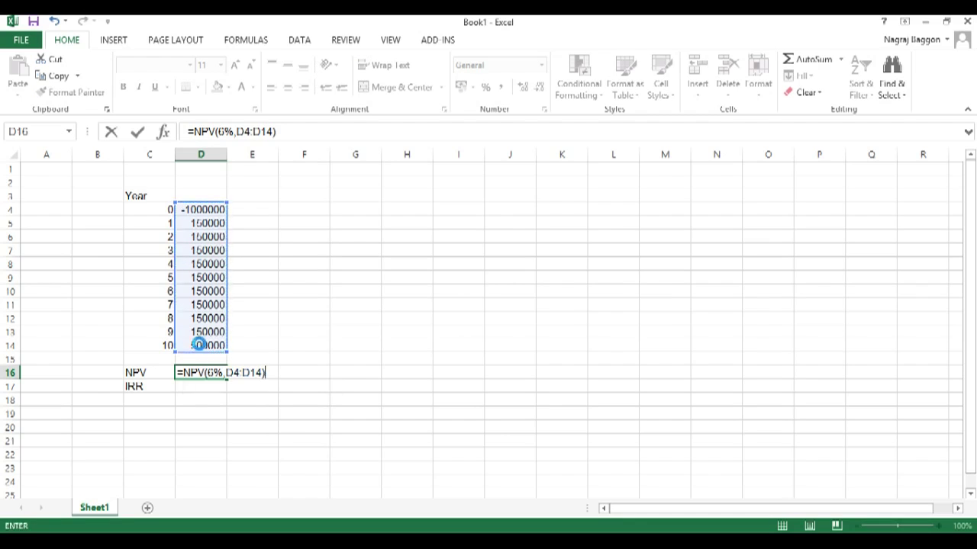
{"action": "key", "text": "Return"}
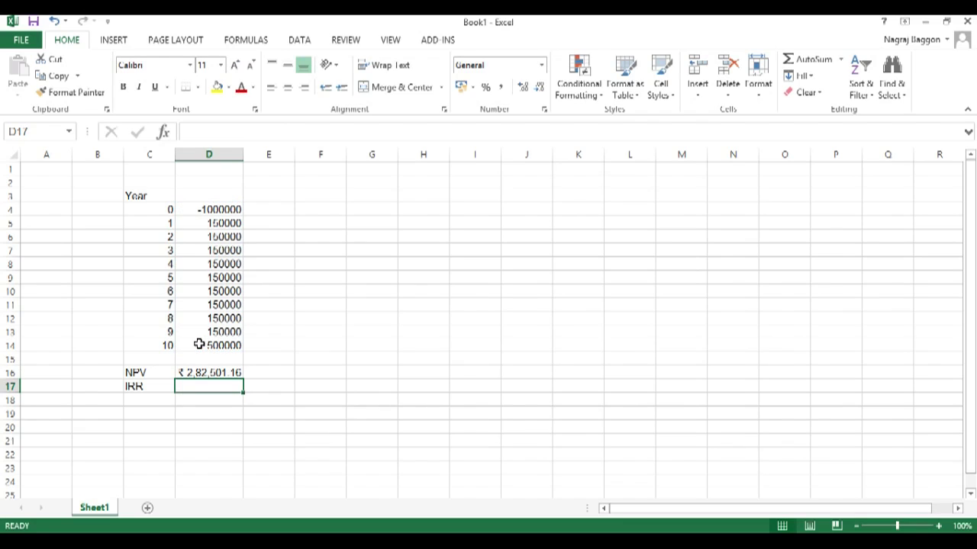
- Enter =IRR(D4:D14) in D17, which returns 11%
{"action": "type", "text": "=irr"}
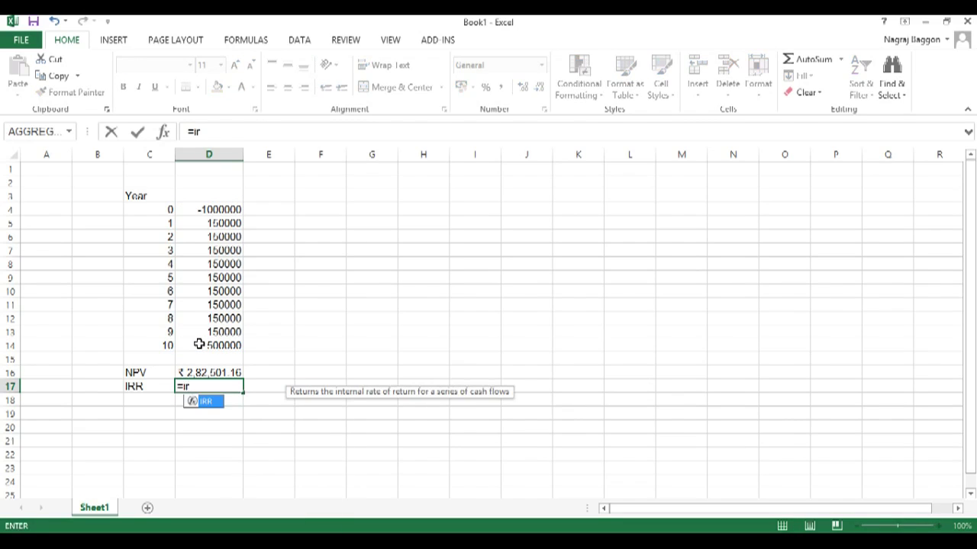
{"action": "key", "text": "Tab"}
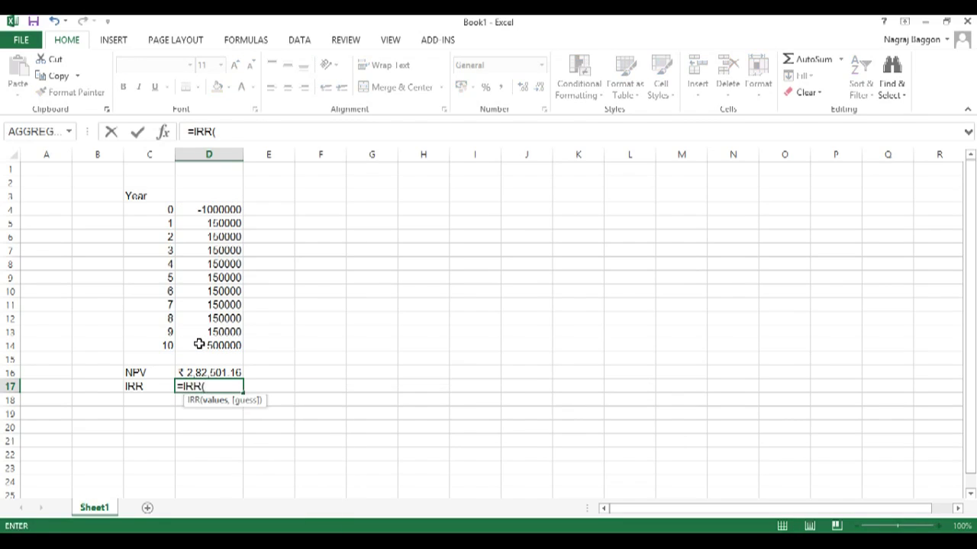
{"action": "left_click_drag", "start_coordinate": [218, 209], "coordinate": [211, 346]}
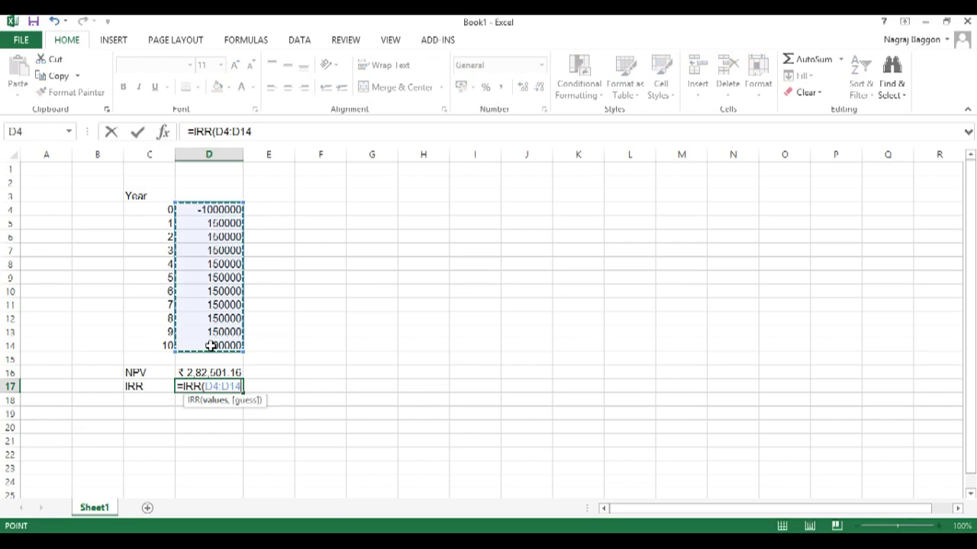
{"action": "key", "text": "Return"}
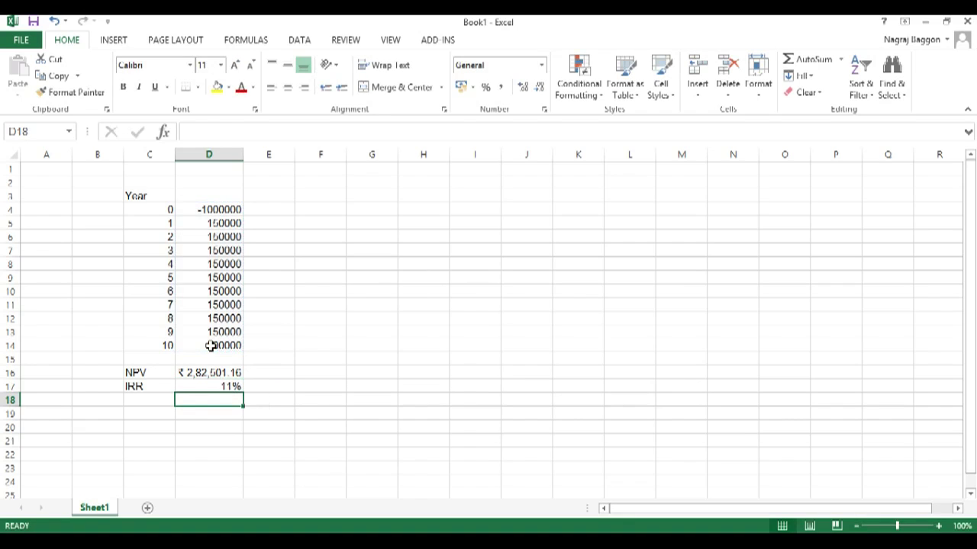
- Insert a blank row above the NPV row
{"action": "key", "text": "Up"}
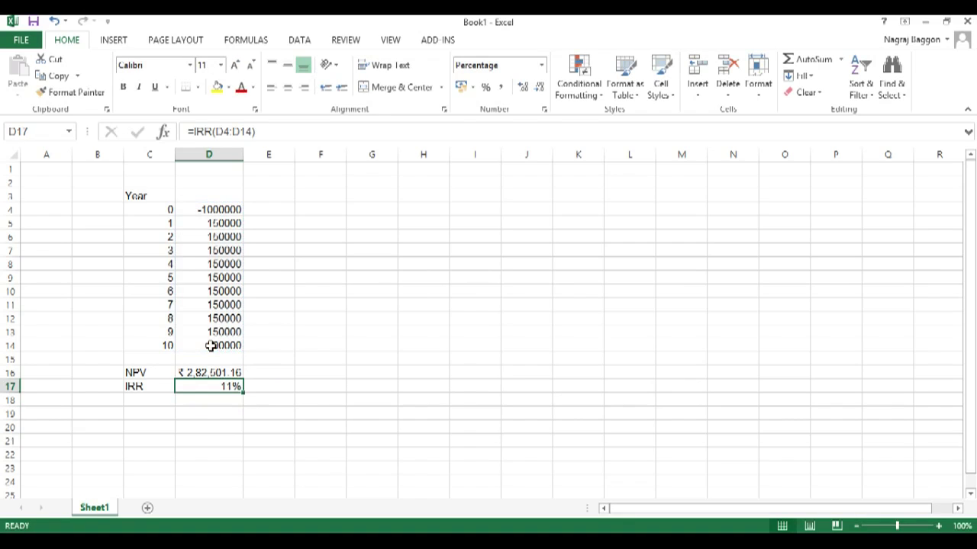
{"action": "right_click", "coordinate": [10, 372]}
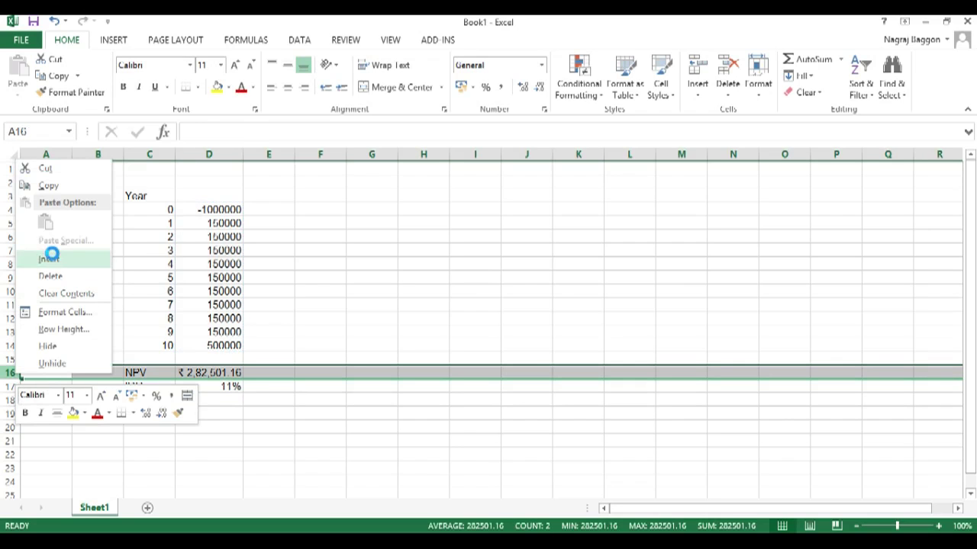
{"action": "left_click", "coordinate": [50, 256]}
{"action": "left_click", "coordinate": [211, 372]}
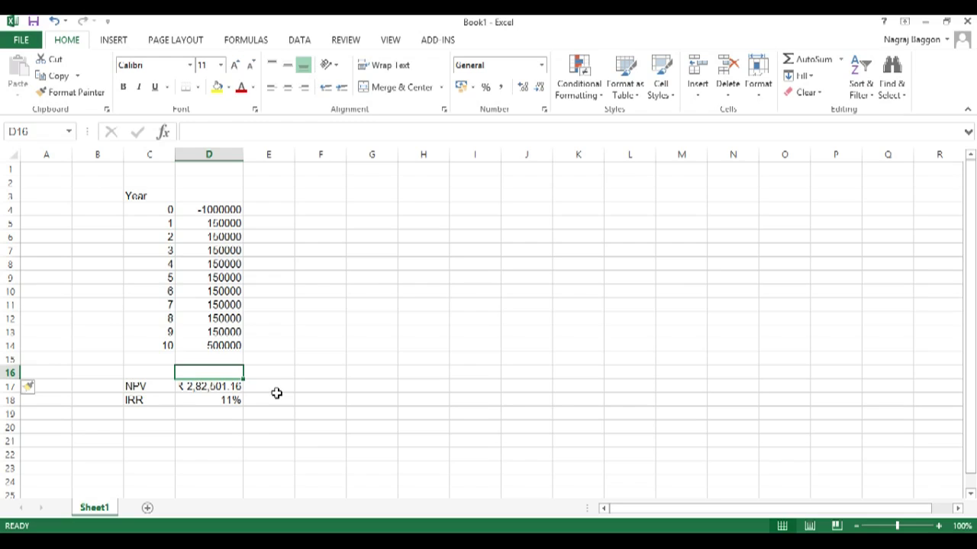
- Enter the rates 6%, 8%, 10%, 12% and 14% across D16:H16
{"action": "type", "text": "6%"}
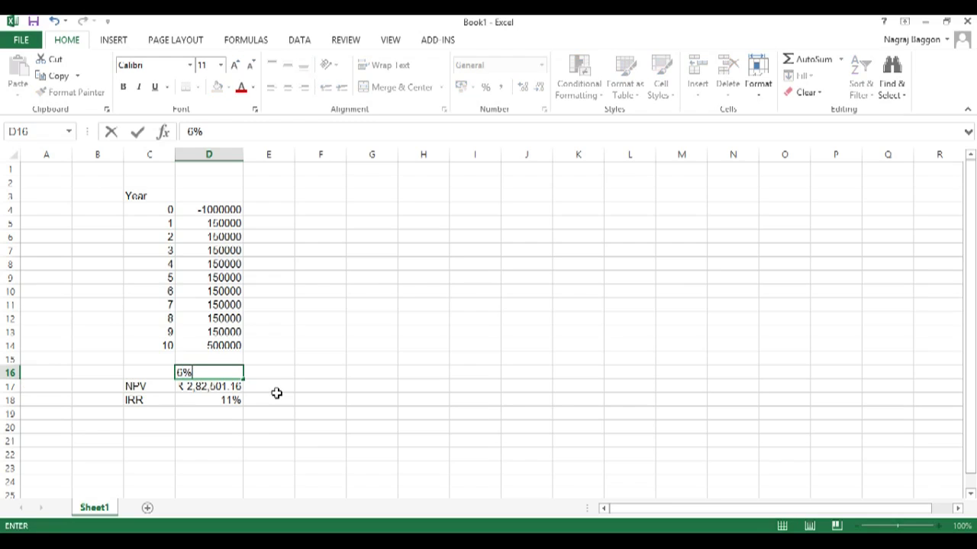
{"action": "key", "text": "Tab"}
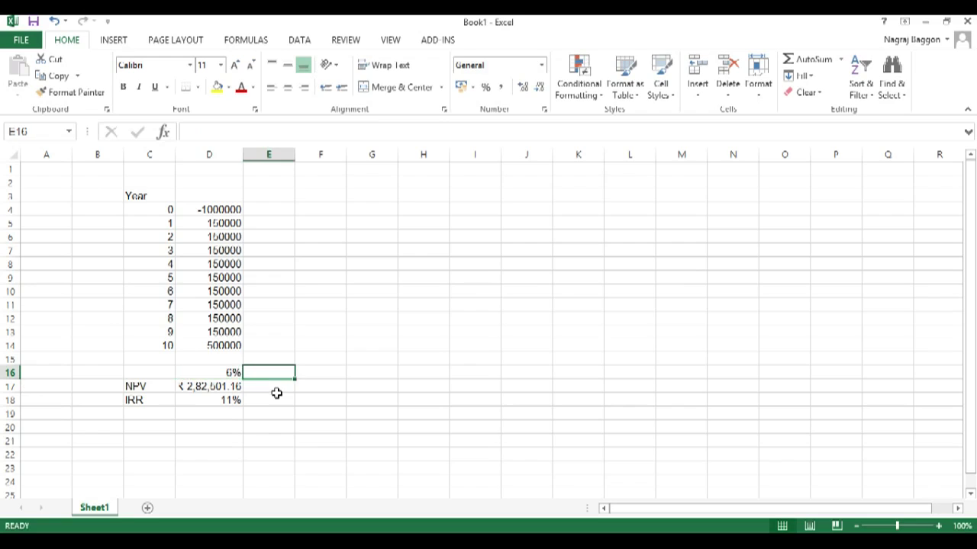
{"action": "key", "text": "alt+Tab"}
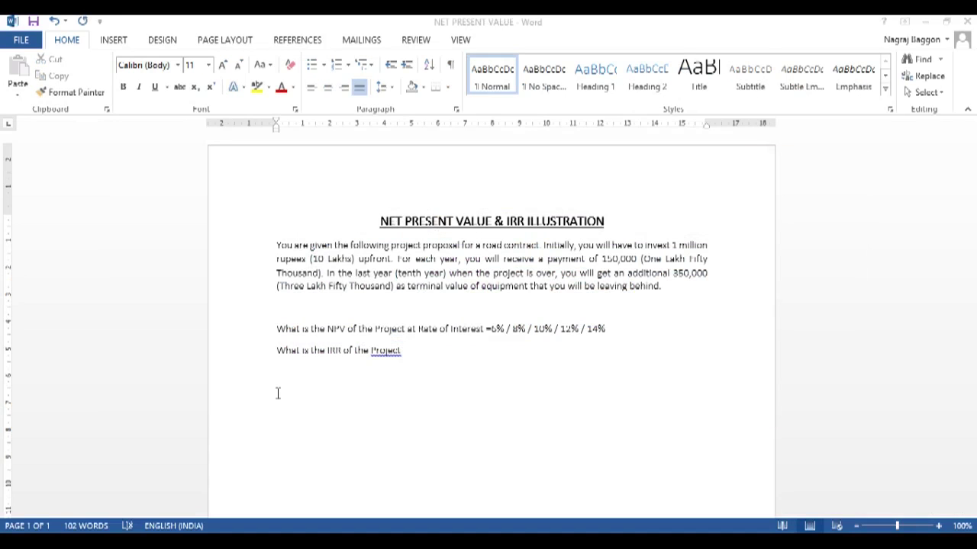
{"action": "key", "text": "alt+Tab"}
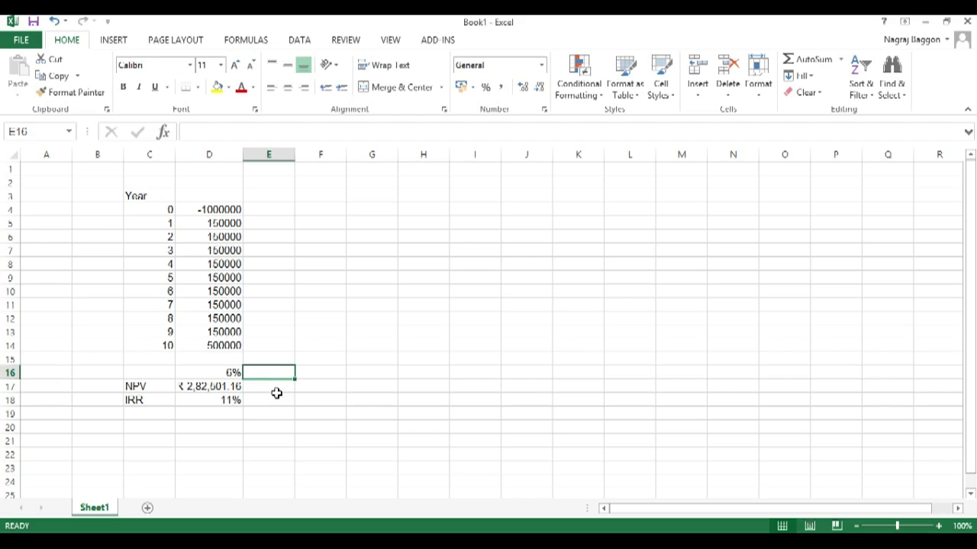
{"action": "type", "text": "8%"}
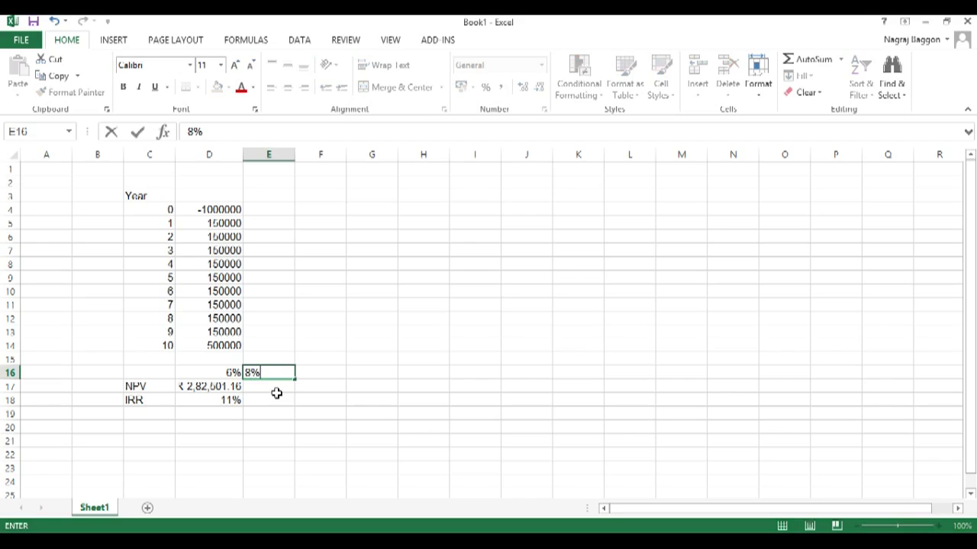
{"action": "key", "text": "Tab"}
{"action": "type", "text": "10%"}
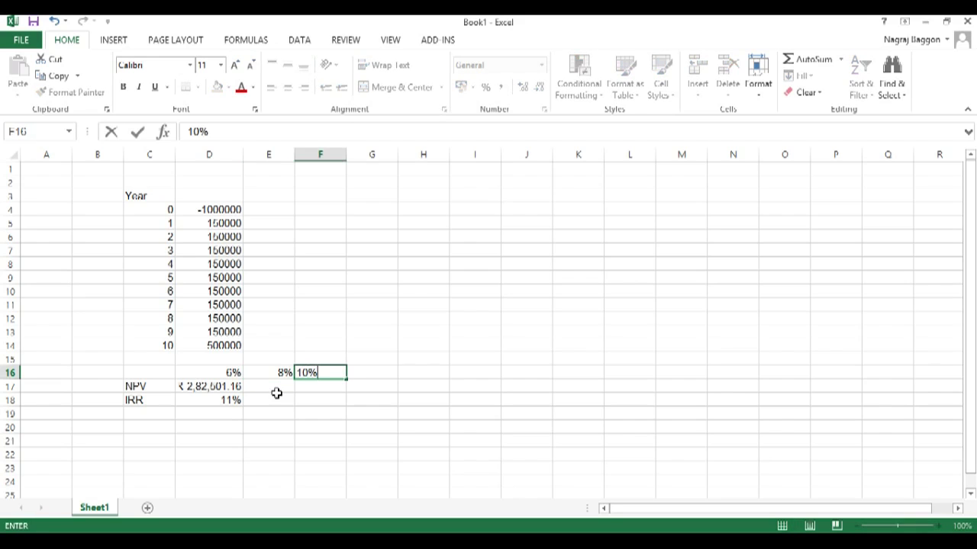
{"action": "key", "text": "Tab"}
{"action": "type", "text": "12%"}
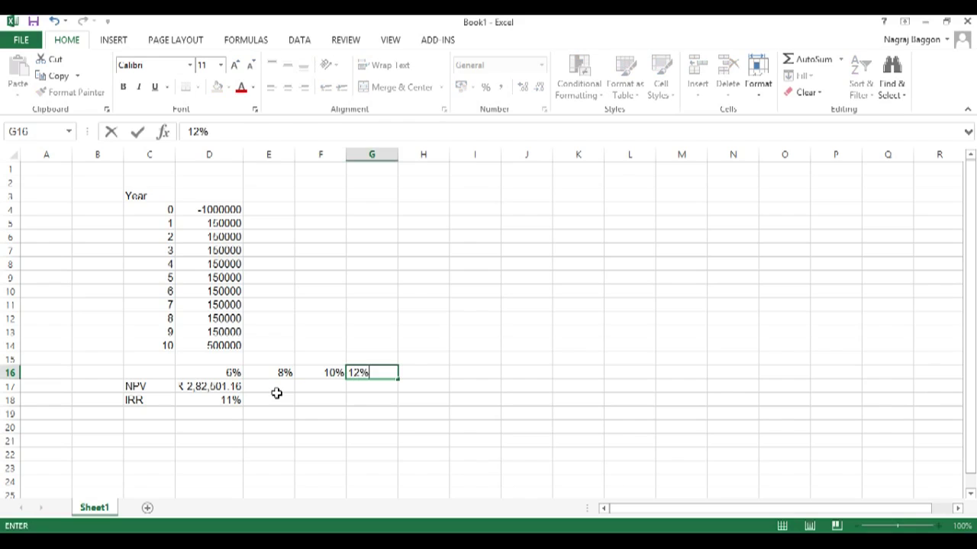
{"action": "key", "text": "Tab"}
{"action": "type", "text": "14%"}
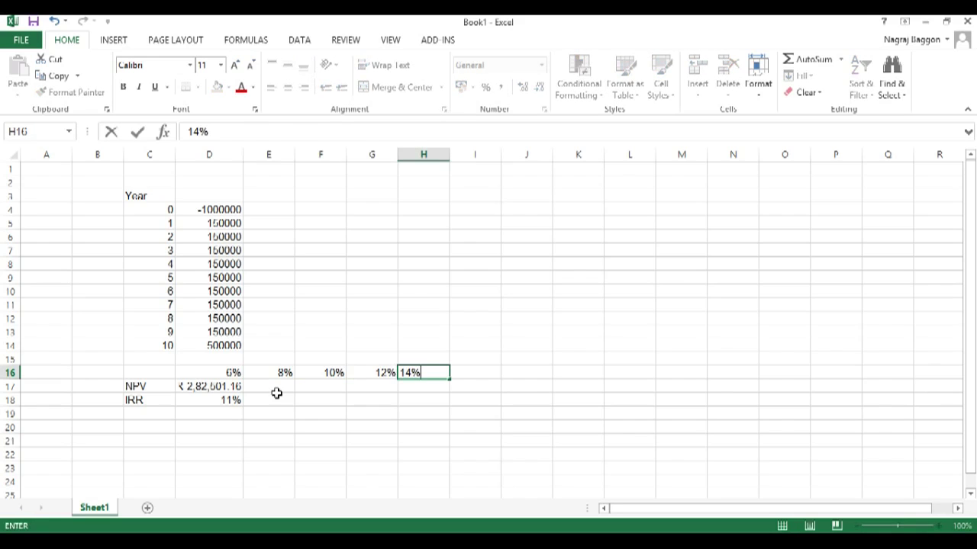
{"action": "key", "text": "Return"}
{"action": "key", "text": "Left"}
{"action": "key", "text": "Left"}
{"action": "key", "text": "Left"}
{"action": "key", "text": "Left"}
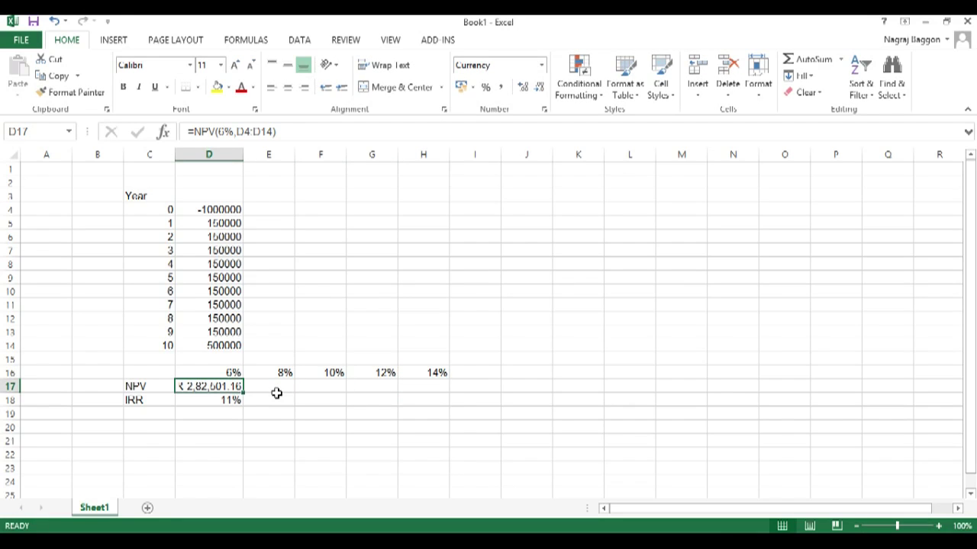
- Replace the 6% in D17's NPV formula with a reference to D16
{"action": "left_click", "coordinate": [219, 131]}
{"action": "left_click_drag", "start_coordinate": [218, 131], "coordinate": [236, 131]}
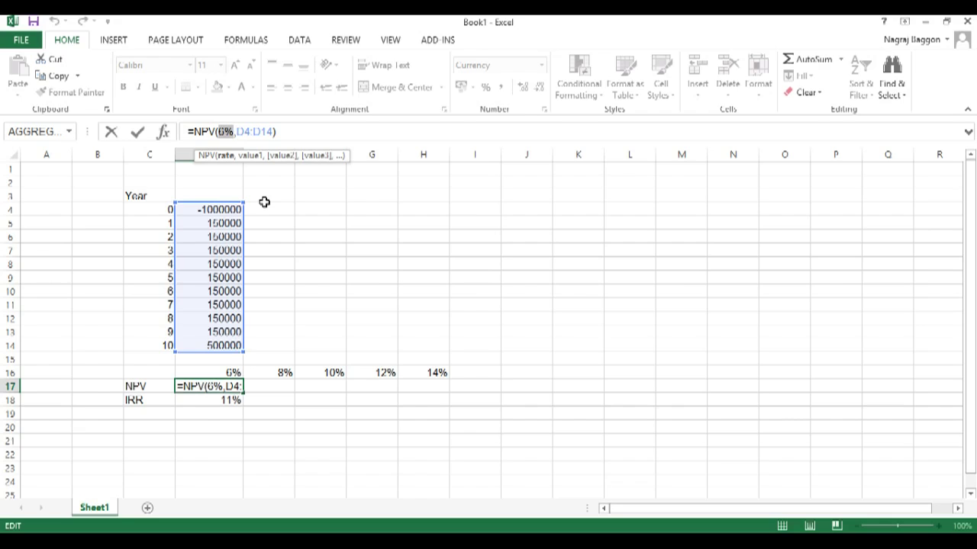
{"action": "type", "text": "d1"}
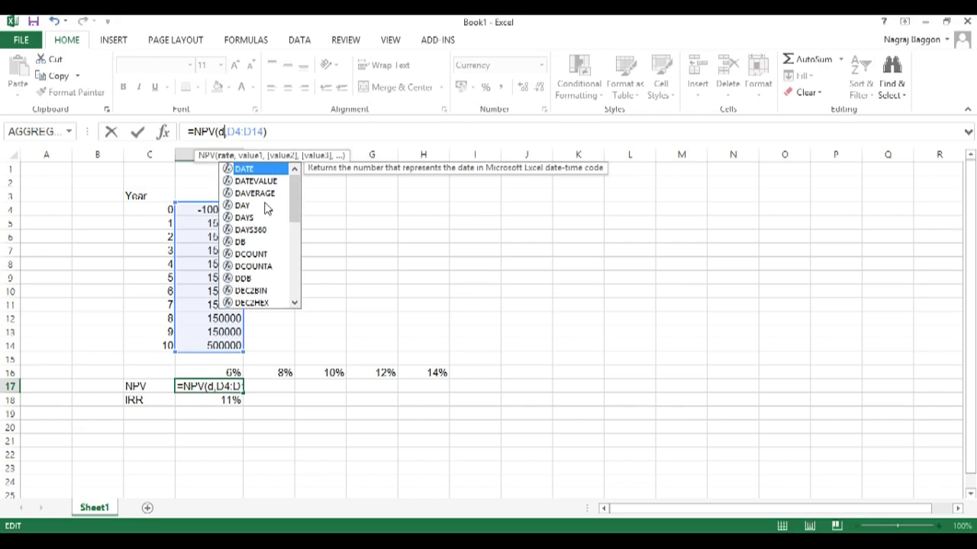
{"action": "type", "text": "6"}
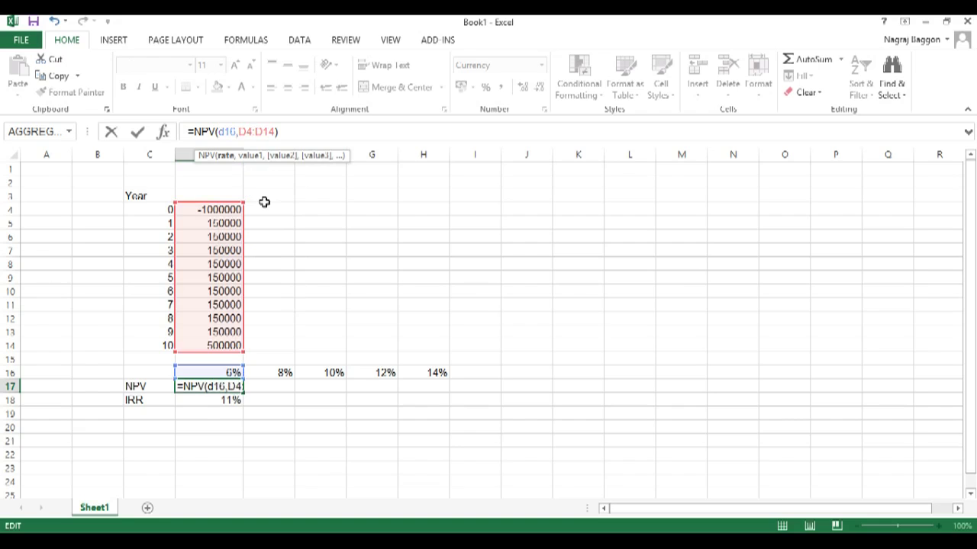
{"action": "key", "text": "Return"}
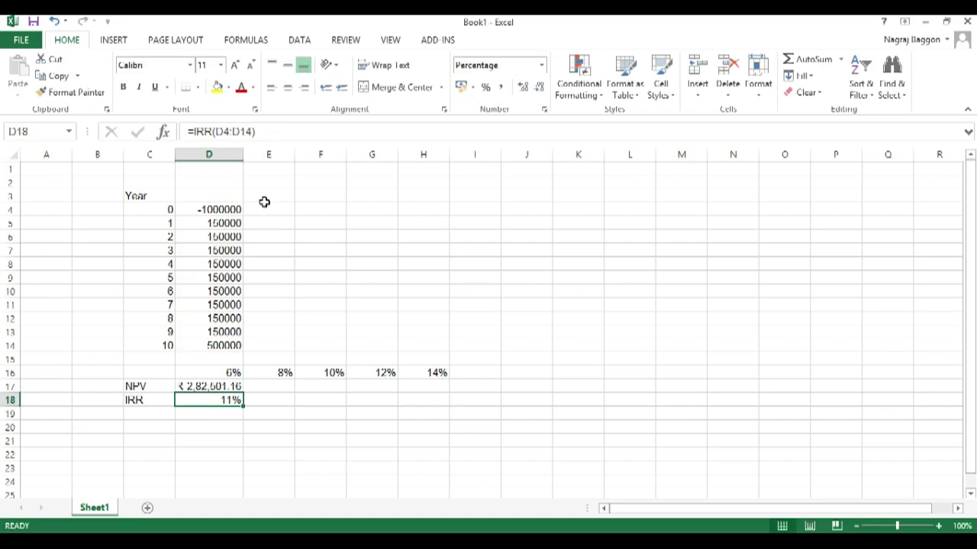
{"action": "key", "text": "Up"}
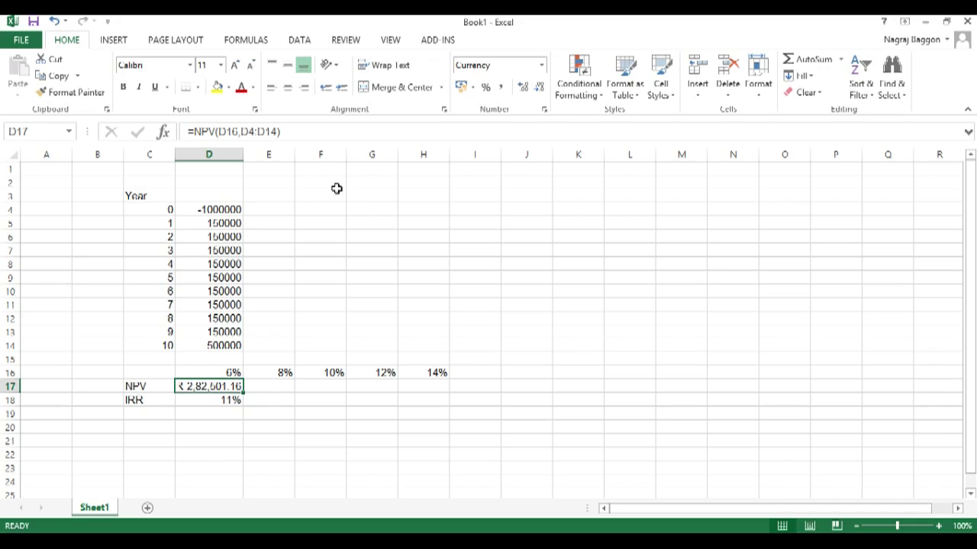
- Make the D4:D14 range absolute, then copy the NPV formula across E17:H17
{"action": "left_click_drag", "start_coordinate": [242, 132], "coordinate": [278, 133]}
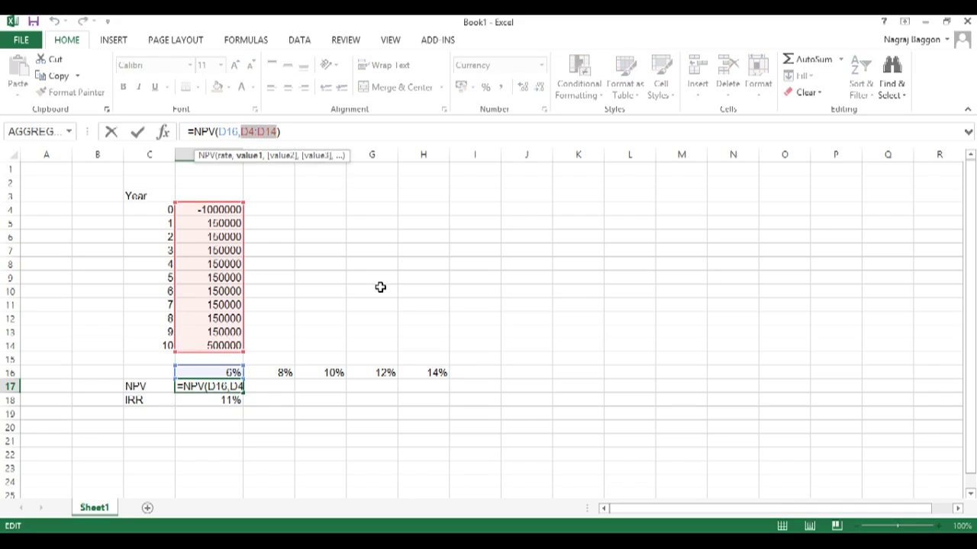
{"action": "key", "text": "F4"}
{"action": "key", "text": "Return"}
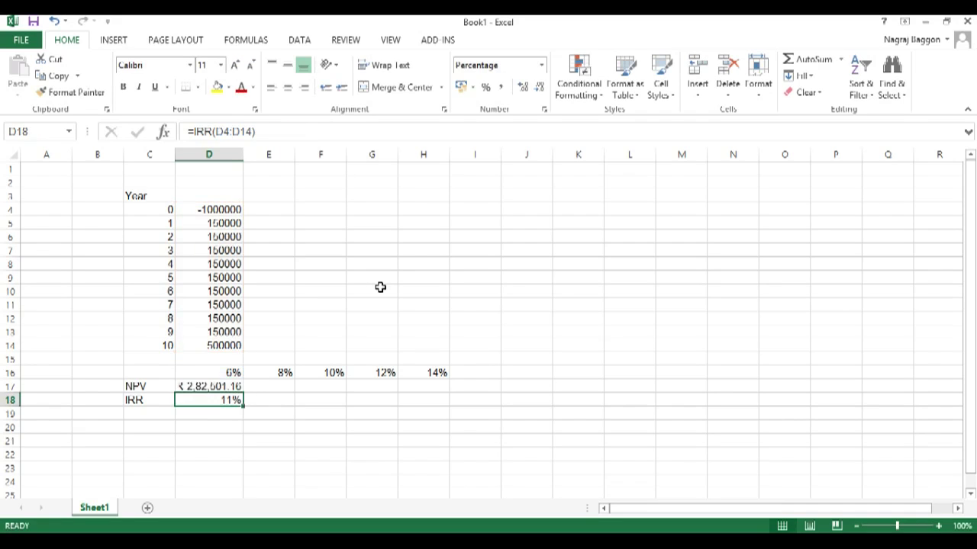
{"action": "key", "text": "Up"}
{"action": "key", "text": "ctrl+c"}
{"action": "key", "text": "Right"}
{"action": "key", "text": "shift+Right"}
{"action": "key", "text": "shift+Right"}
{"action": "key", "text": "shift+Right"}
{"action": "key", "text": "ctrl+v"}
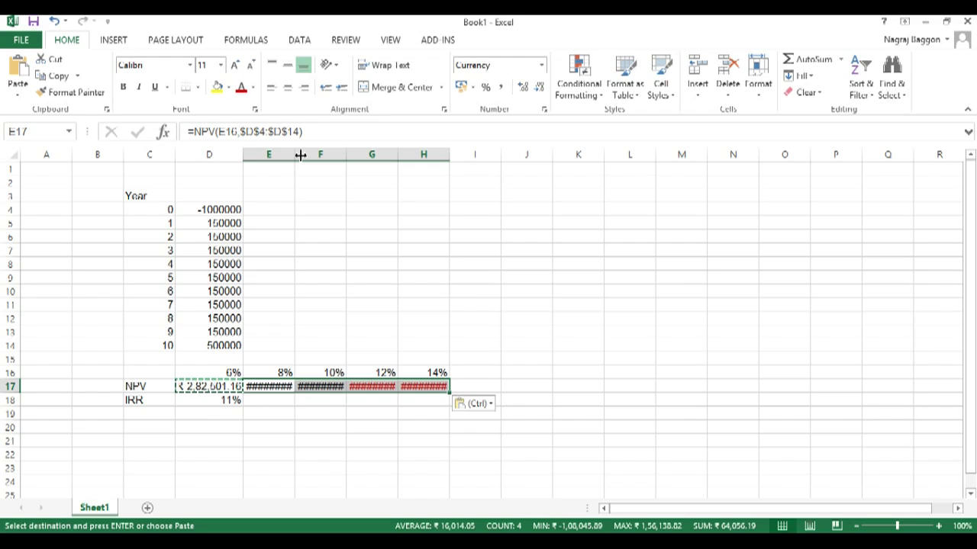
- Autofit columns E–H to reveal the NPVs, from ₹1,56,138.82 at 8% to ₹-1,08,045.89 at 14%
{"action": "double_click", "coordinate": [294, 155]}
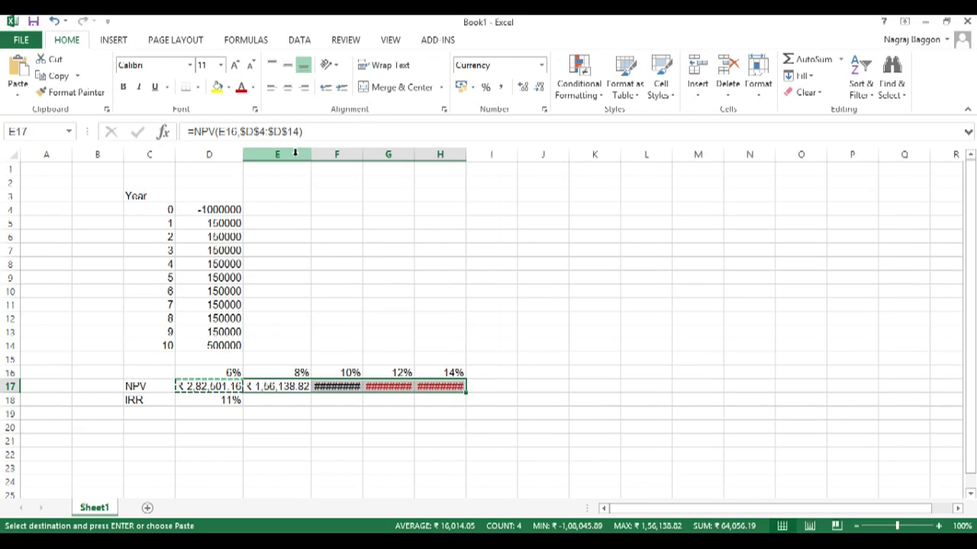
{"action": "double_click", "coordinate": [359, 154]}
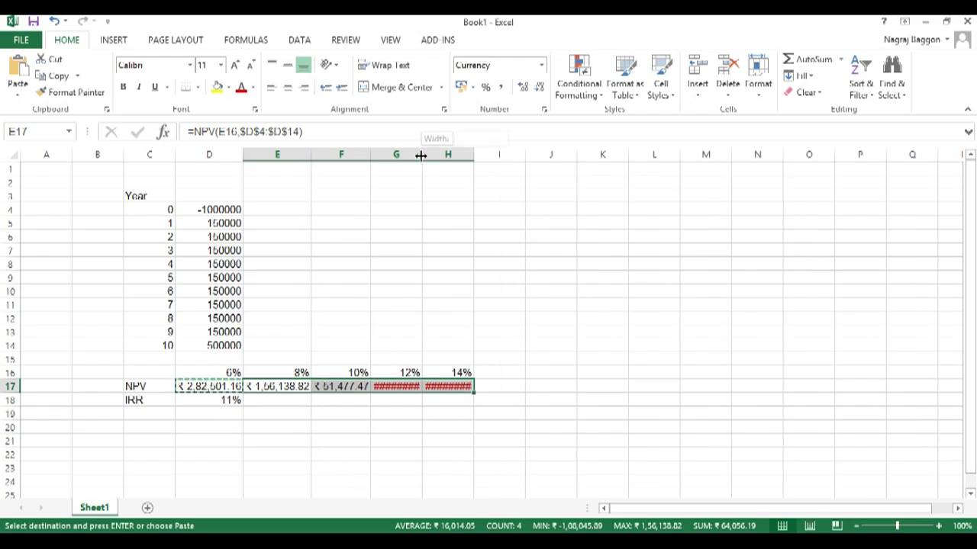
{"action": "double_click", "coordinate": [423, 154]}
{"action": "double_click", "coordinate": [485, 155]}
{"action": "left_click", "coordinate": [220, 404]}
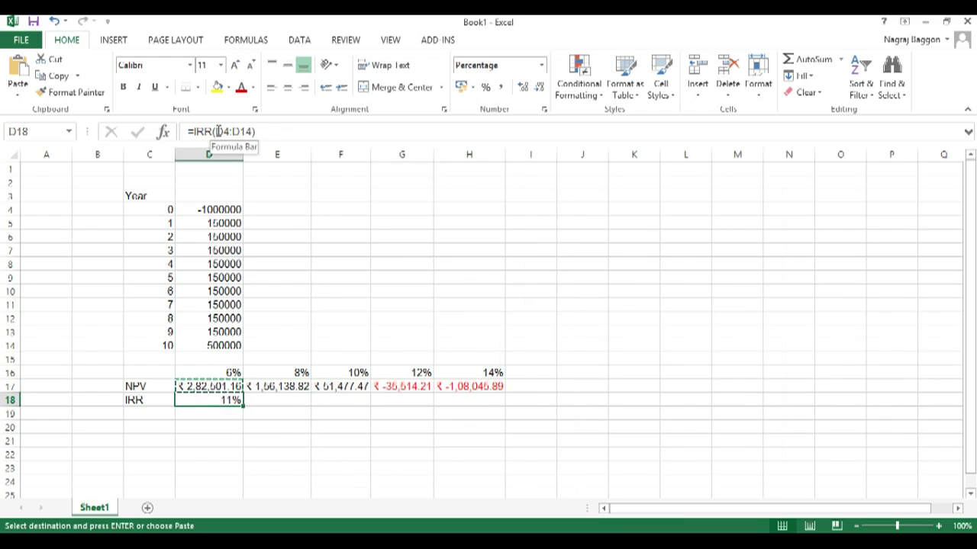
- Lock D18's IRR range as $D$4:$D$14 and fill it across D18:H18, showing 11%
{"action": "left_click_drag", "start_coordinate": [216, 131], "coordinate": [250, 131]}
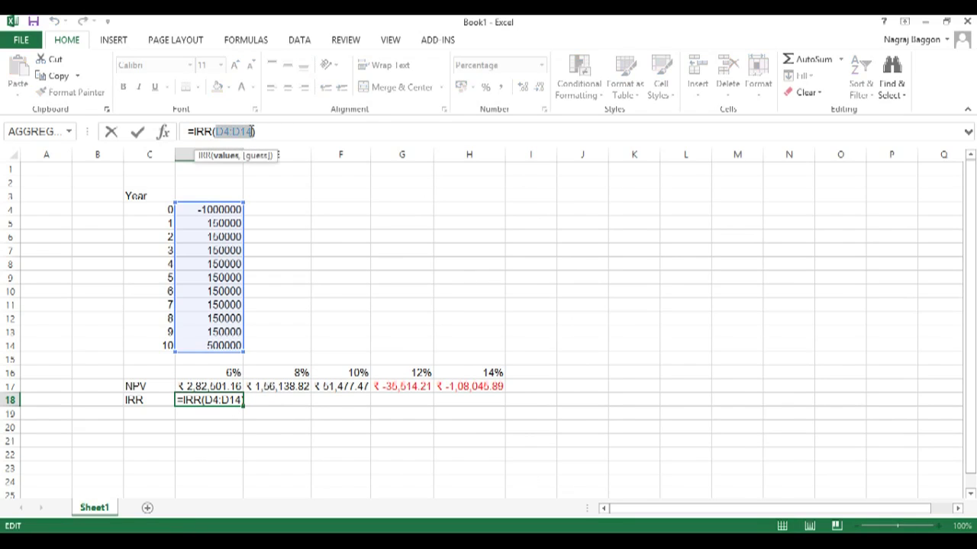
{"action": "key", "text": "F4"}
{"action": "key", "text": "ctrl+Return"}
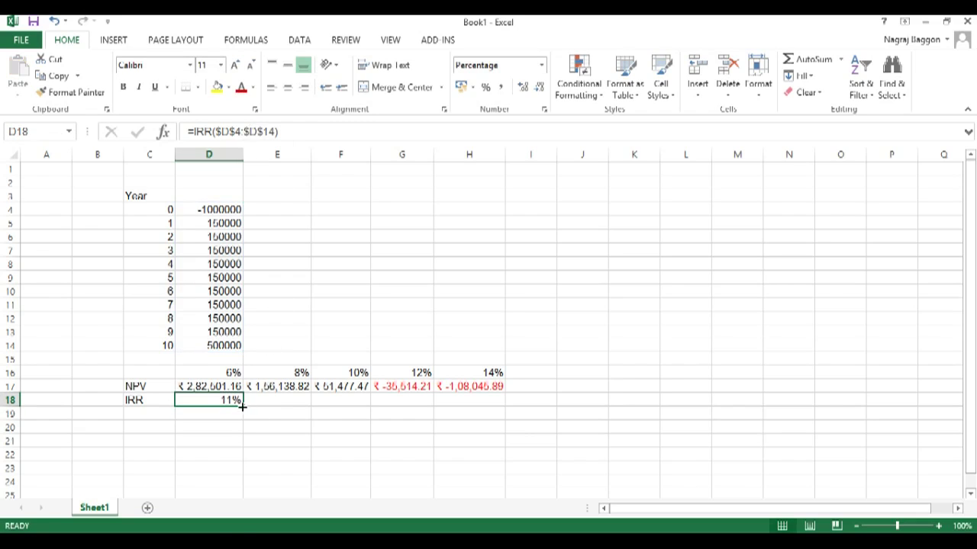
{"action": "left_click_drag", "start_coordinate": [244, 405], "coordinate": [487, 402]}
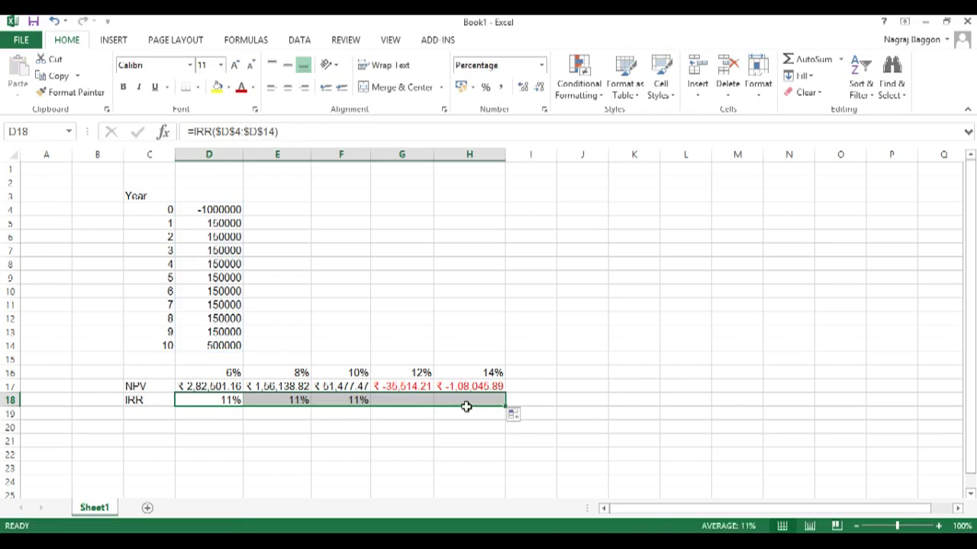
{"action": "left_click", "coordinate": [191, 398]}
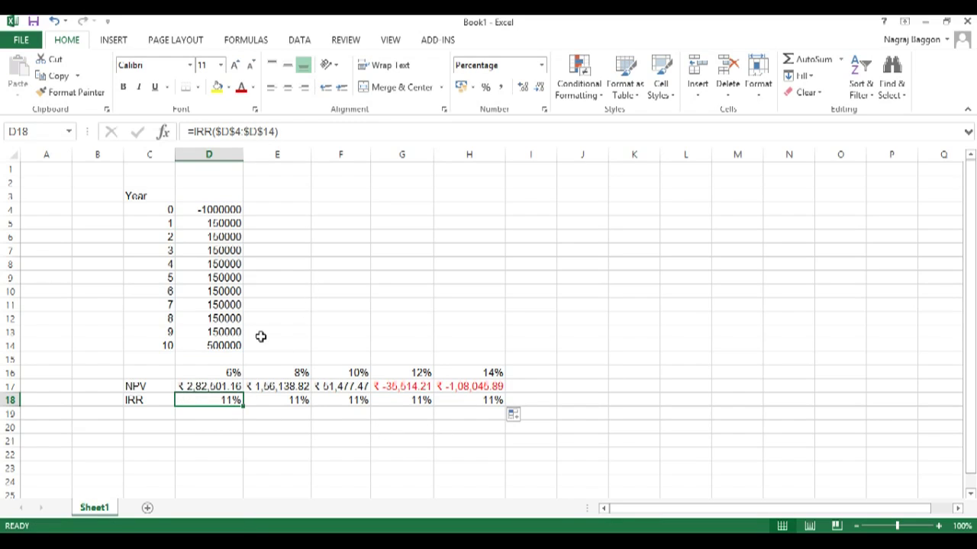
{"action": "left_click", "coordinate": [215, 385]}
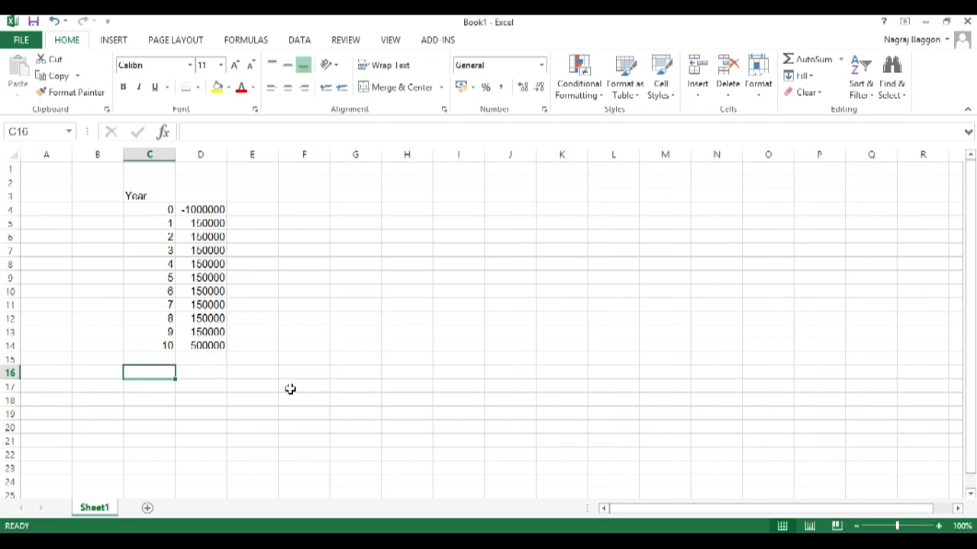
{"action": "type", "text": "npv"}
{"action": "key", "text": "Escape"}
{"action": "type", "text": "NPV"}
{"action": "key", "text": "Return"}
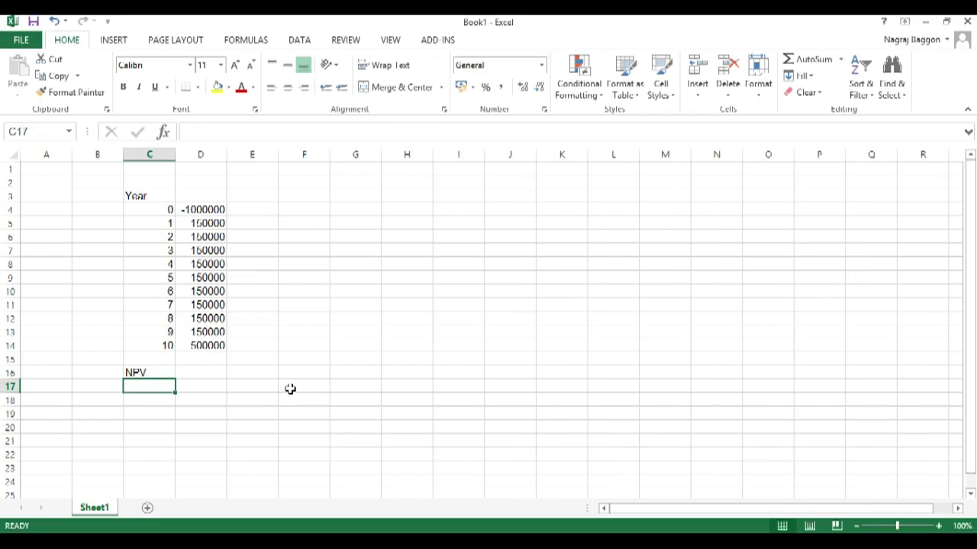
{"action": "type", "text": "IRR"}
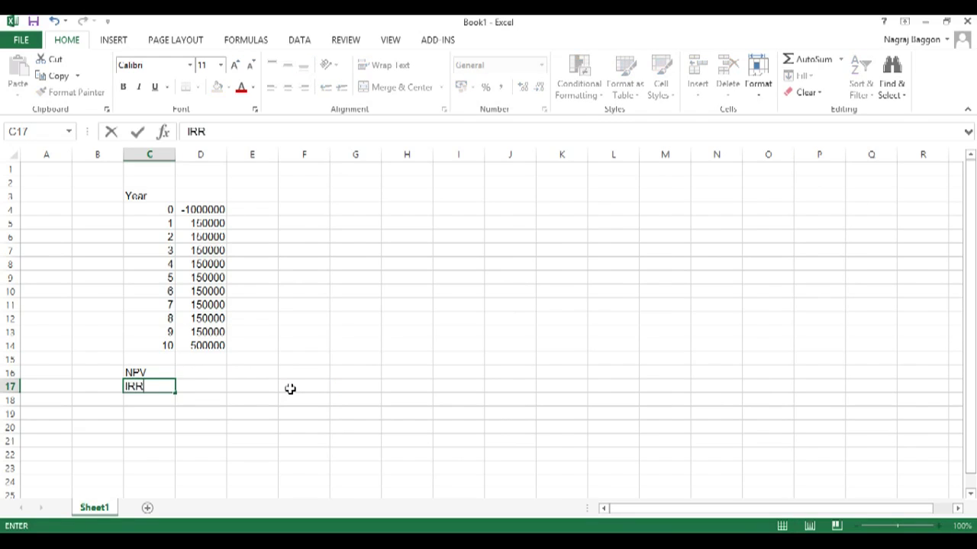
{"action": "key", "text": "Return"}
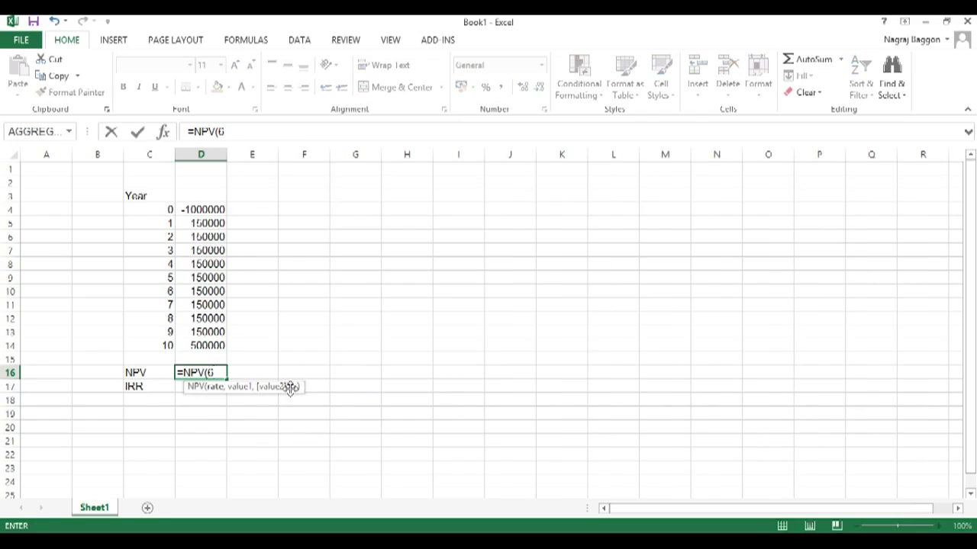
{"action": "type", "text": "6%,"}
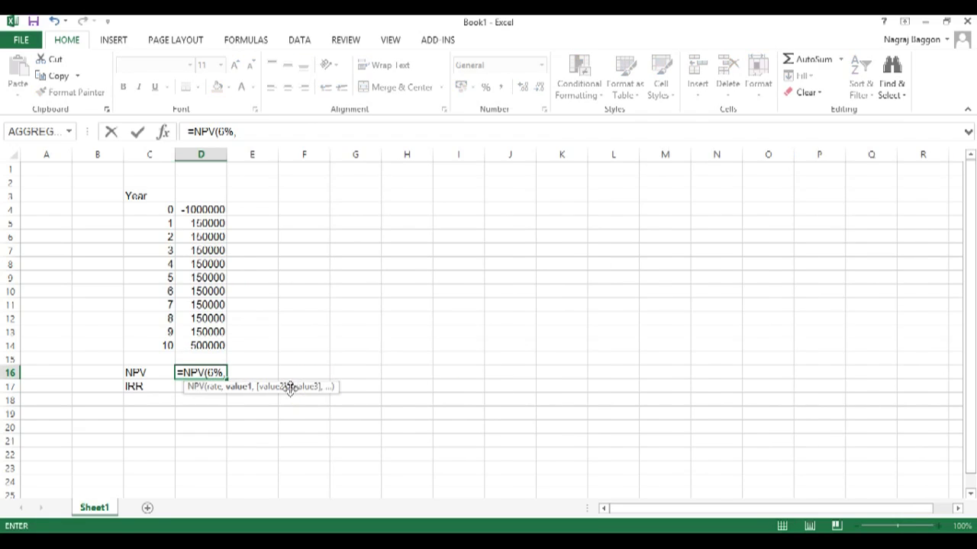
{"action": "left_click_drag", "start_coordinate": [219, 211], "coordinate": [198, 345]}
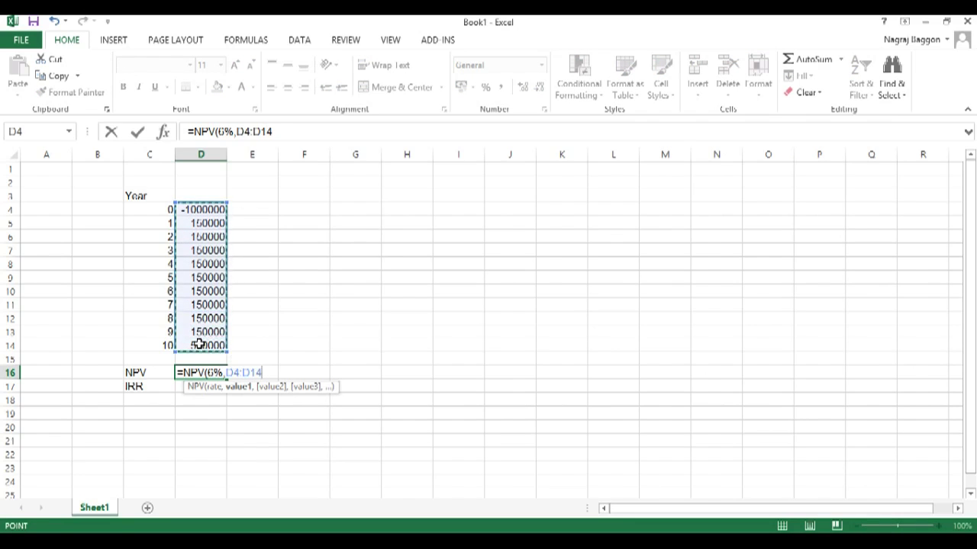
{"action": "key", "text": "Return"}
{"action": "type", "text": "=ir"}
{"action": "key", "text": "Tab"}
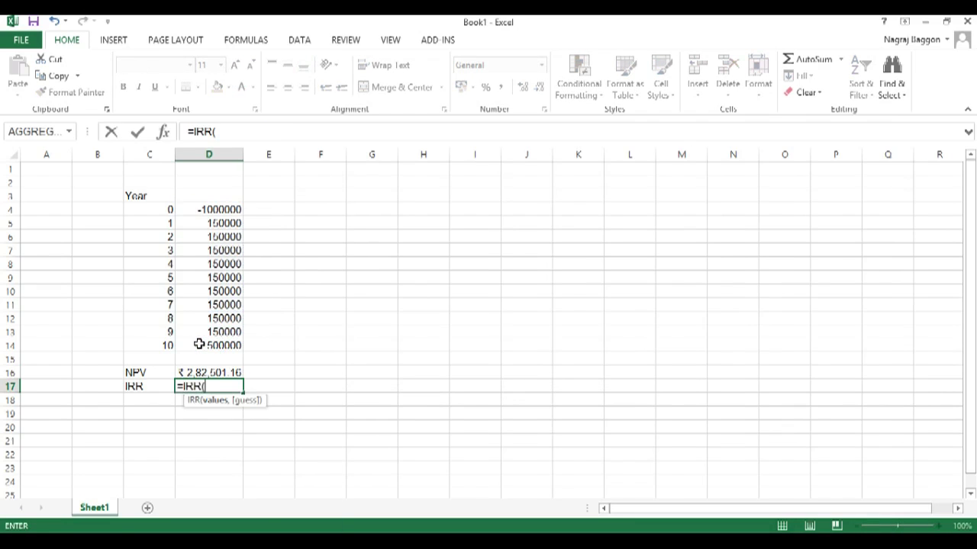
{"action": "left_click_drag", "start_coordinate": [218, 209], "coordinate": [210, 346]}
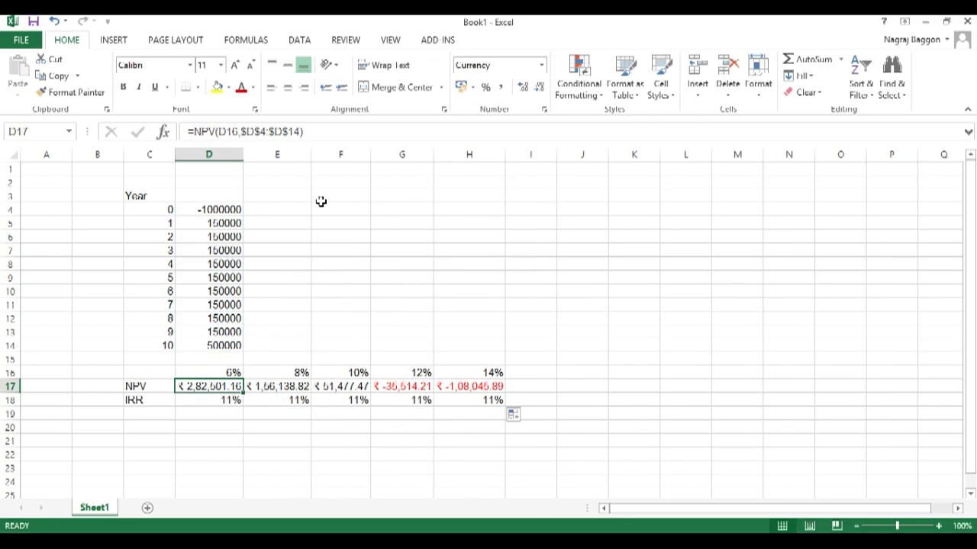